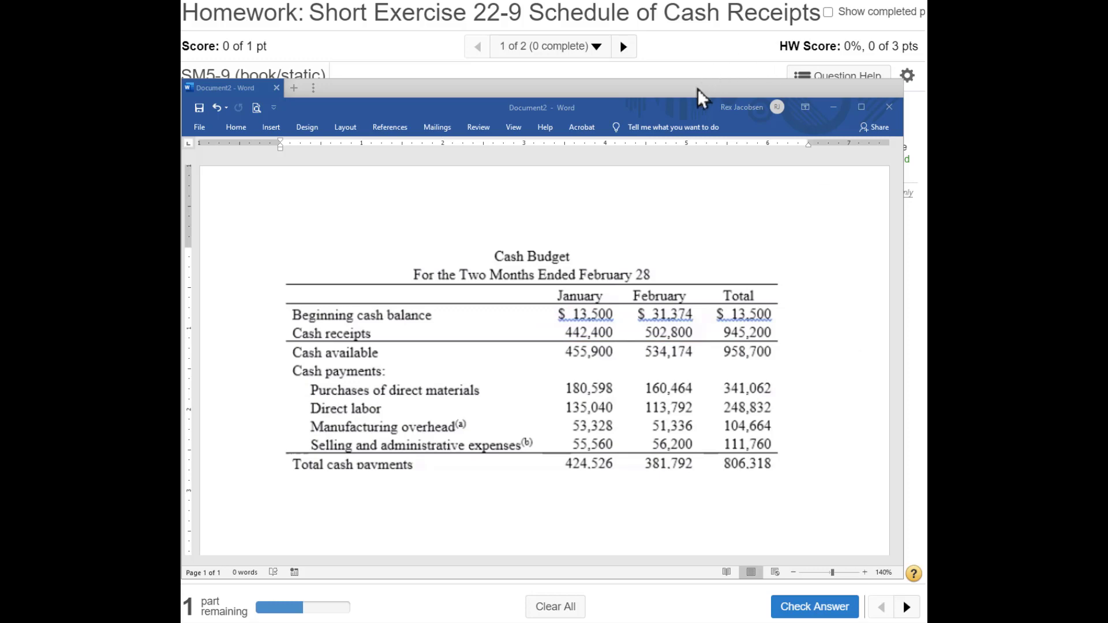
Move the Word document off the exercise, then open the sales collection information and place it beside the cash receipts table.
{"action": "left_click_drag", "start_coordinate": [698, 88], "coordinate": [777, 622]}
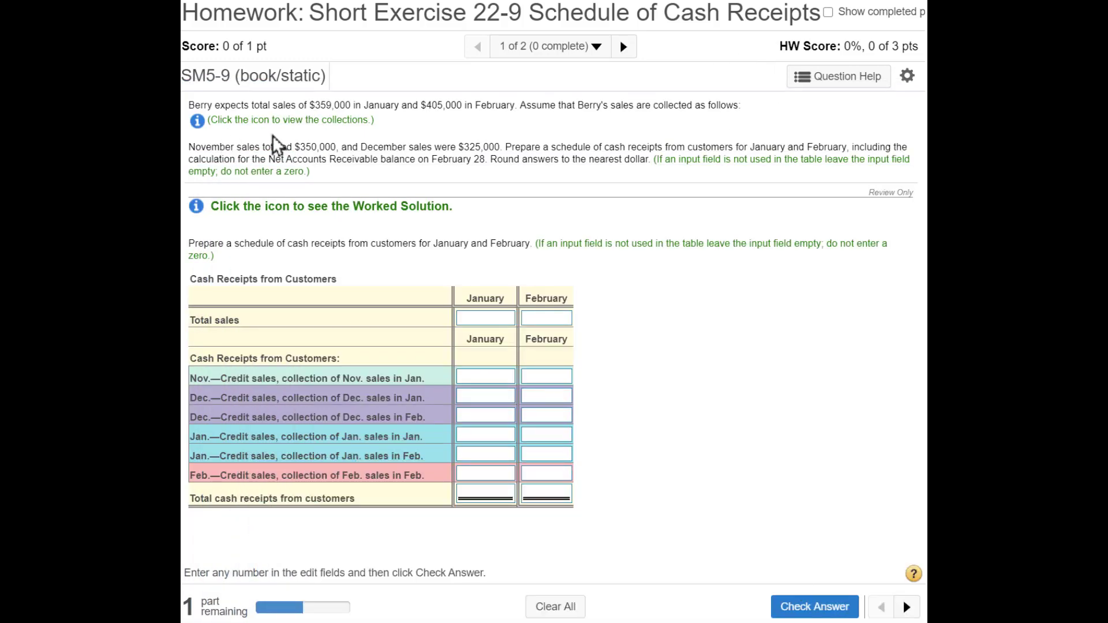
{"action": "mouse_move", "coordinate": [220, 106]}
{"action": "left_mouse_down"}
{"action": "mouse_move", "coordinate": [532, 107]}
{"action": "mouse_move", "coordinate": [593, 122]}
{"action": "mouse_move", "coordinate": [611, 108]}
{"action": "mouse_move", "coordinate": [681, 108]}
{"action": "left_mouse_up"}
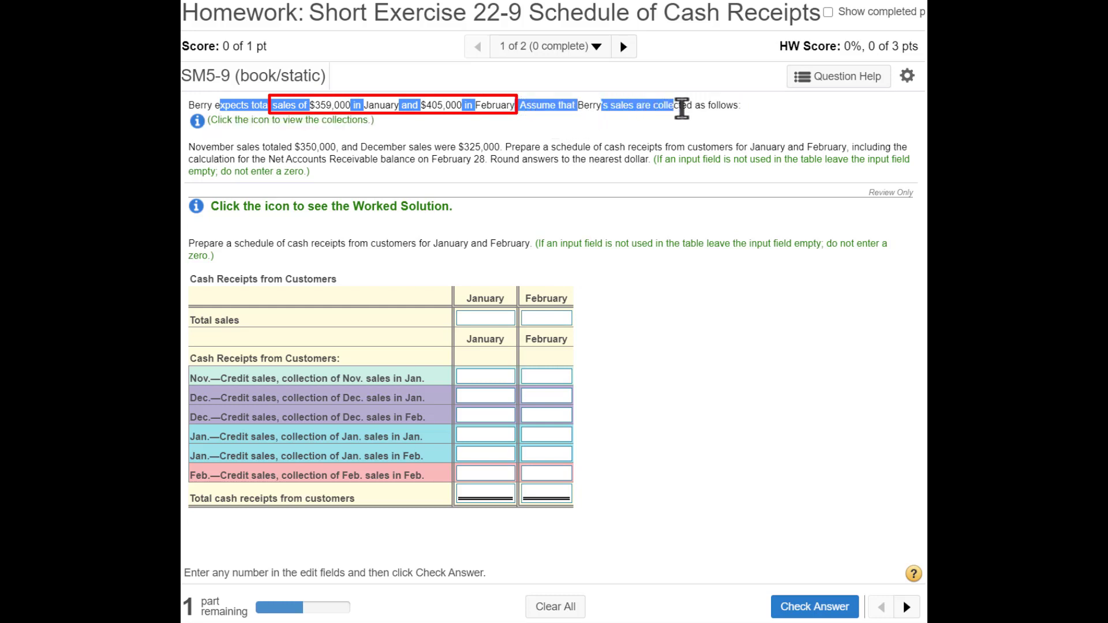
{"action": "left_click", "coordinate": [203, 128]}
{"action": "left_click_drag", "start_coordinate": [570, 273], "coordinate": [817, 280]}
{"action": "left_click", "coordinate": [844, 373]}
Read the collection percentages, the November and December sales, and the instructions for the cash receipts schedule.
{"action": "left_click_drag", "start_coordinate": [836, 333], "coordinate": [747, 325]}
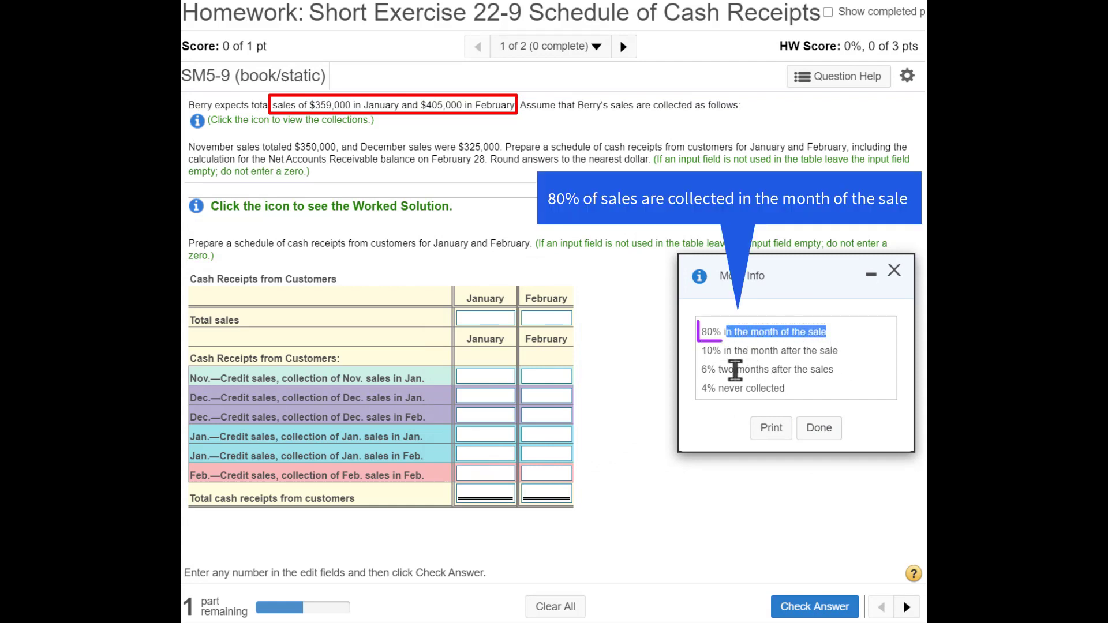
{"action": "left_click_drag", "start_coordinate": [839, 351], "coordinate": [730, 351]}
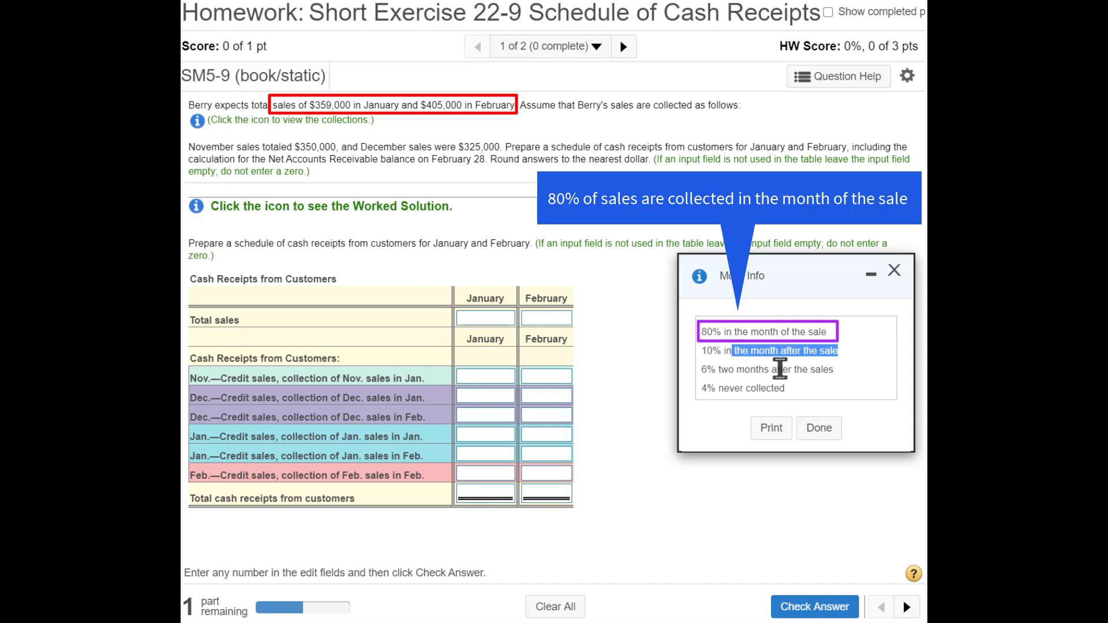
{"action": "left_click_drag", "start_coordinate": [843, 368], "coordinate": [721, 372]}
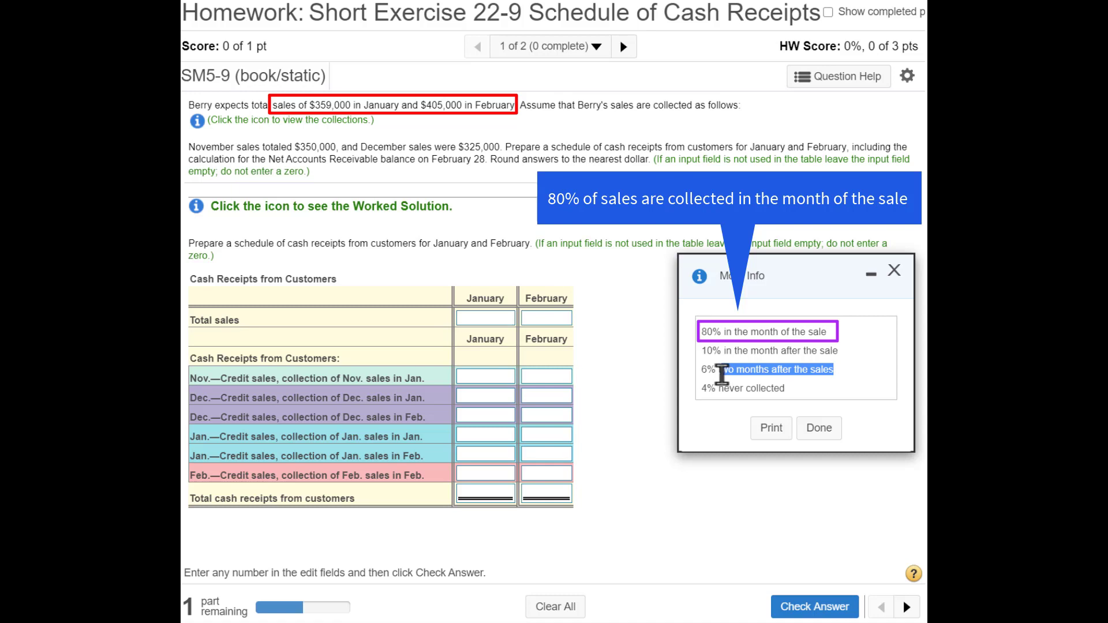
{"action": "left_click_drag", "start_coordinate": [792, 389], "coordinate": [700, 389]}
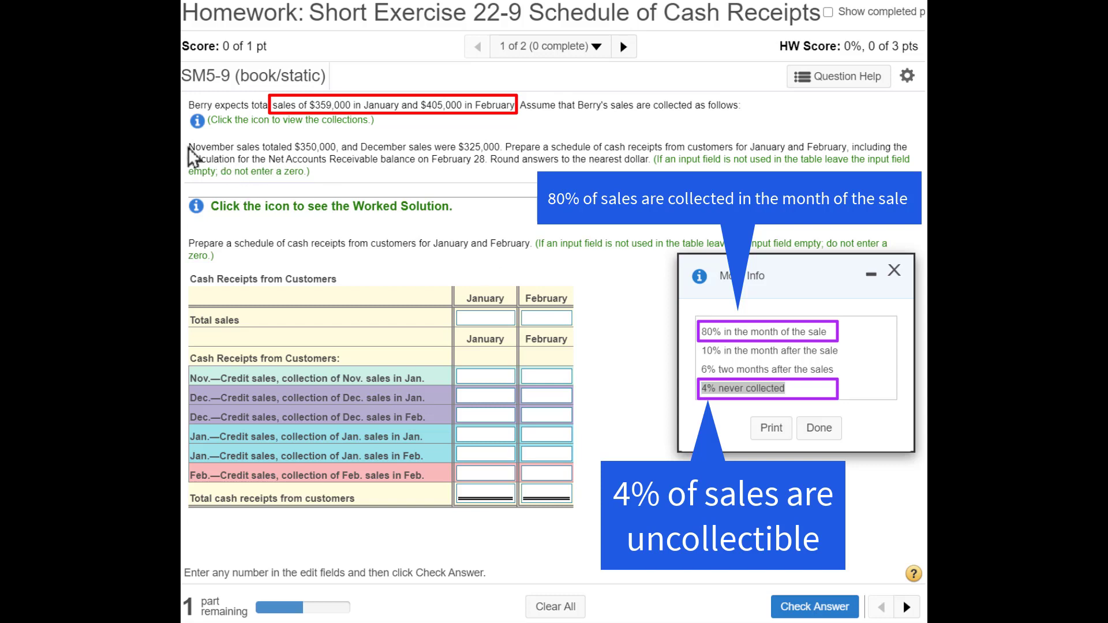
{"action": "left_click_drag", "start_coordinate": [236, 147], "coordinate": [766, 151]}
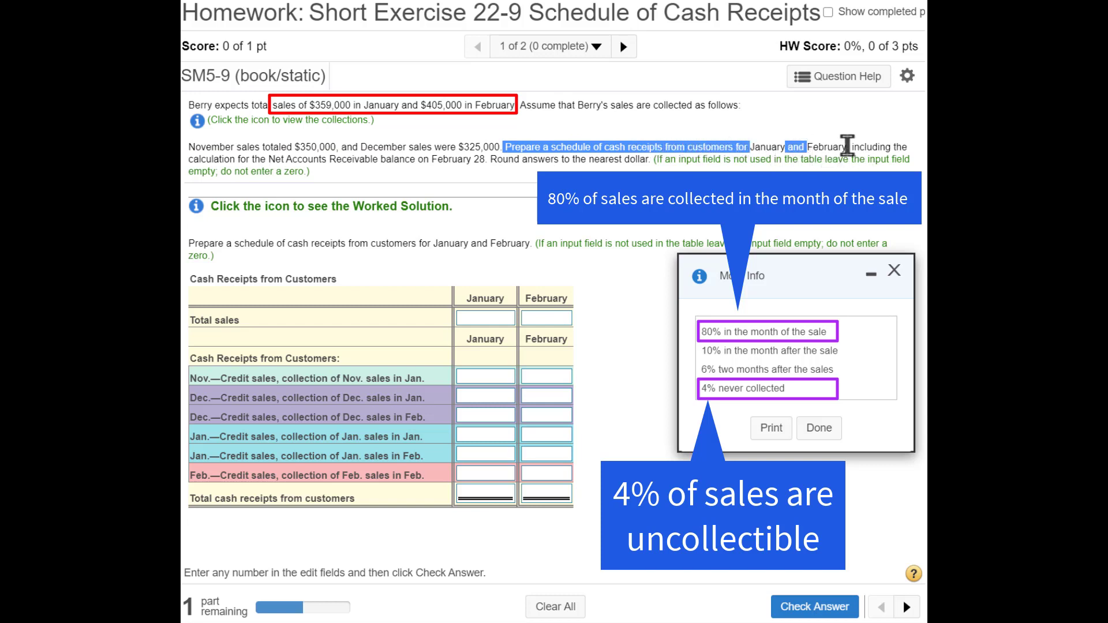
{"action": "left_click_drag", "start_coordinate": [242, 165], "coordinate": [849, 171]}
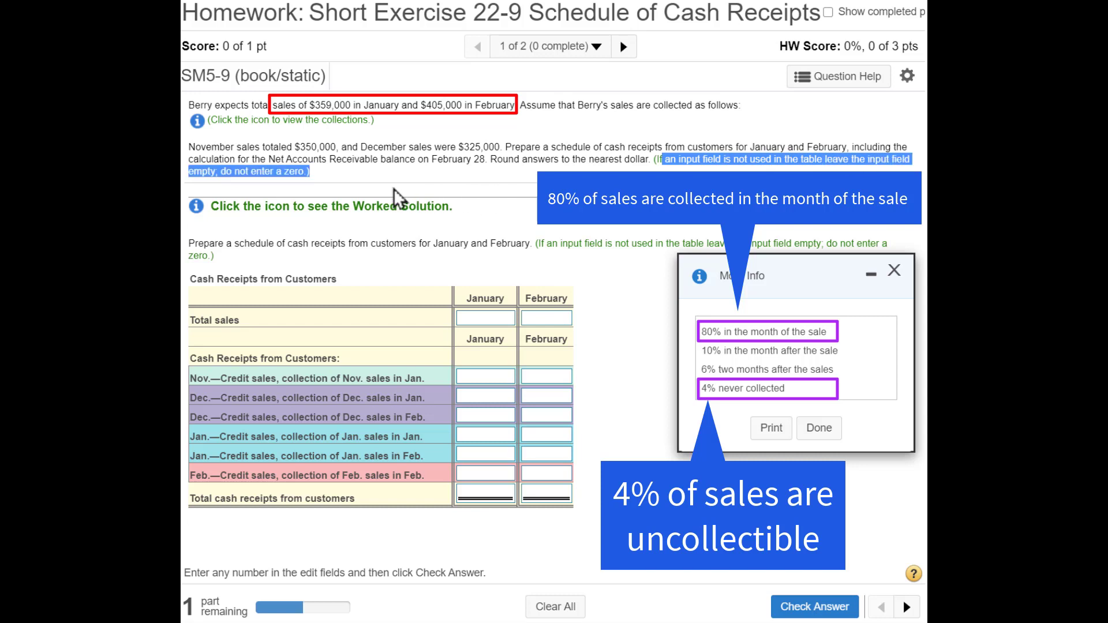
{"action": "left_click", "coordinate": [320, 178]}
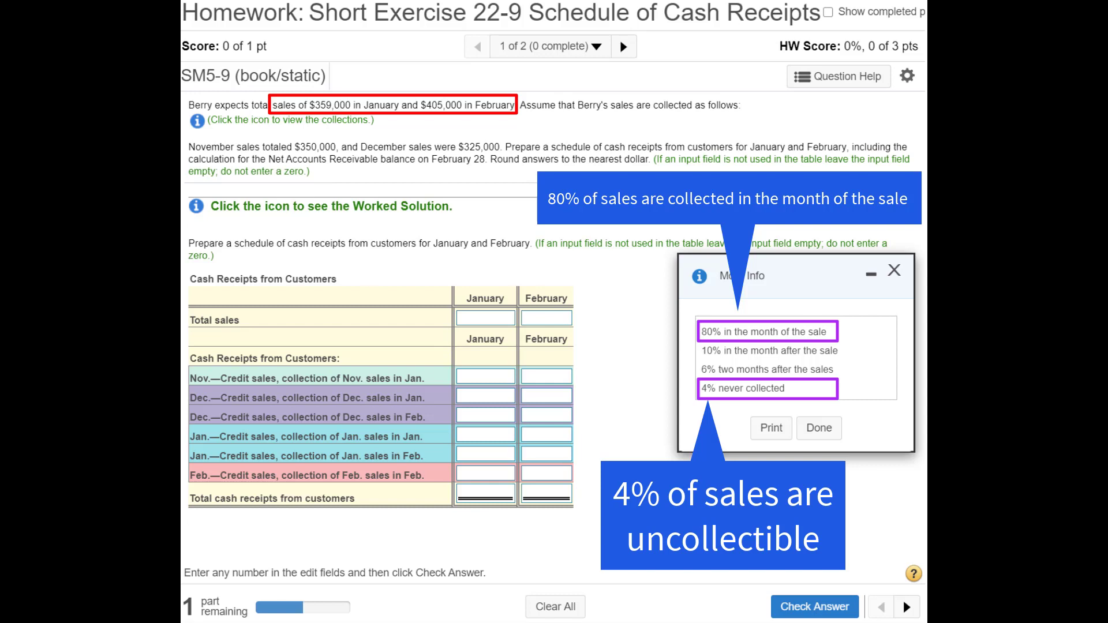
Enter total sales of 359,000 for January and 405,000 for February.
{"action": "left_click", "coordinate": [483, 312]}
{"action": "left_click", "coordinate": [550, 317]}
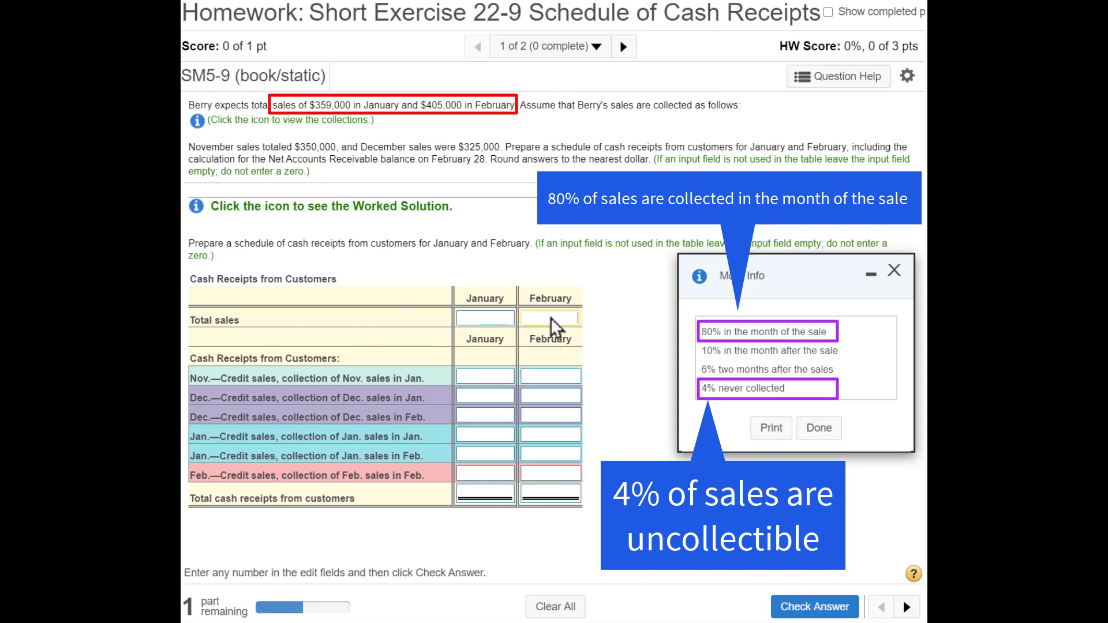
{"action": "triple_click", "coordinate": [242, 322]}
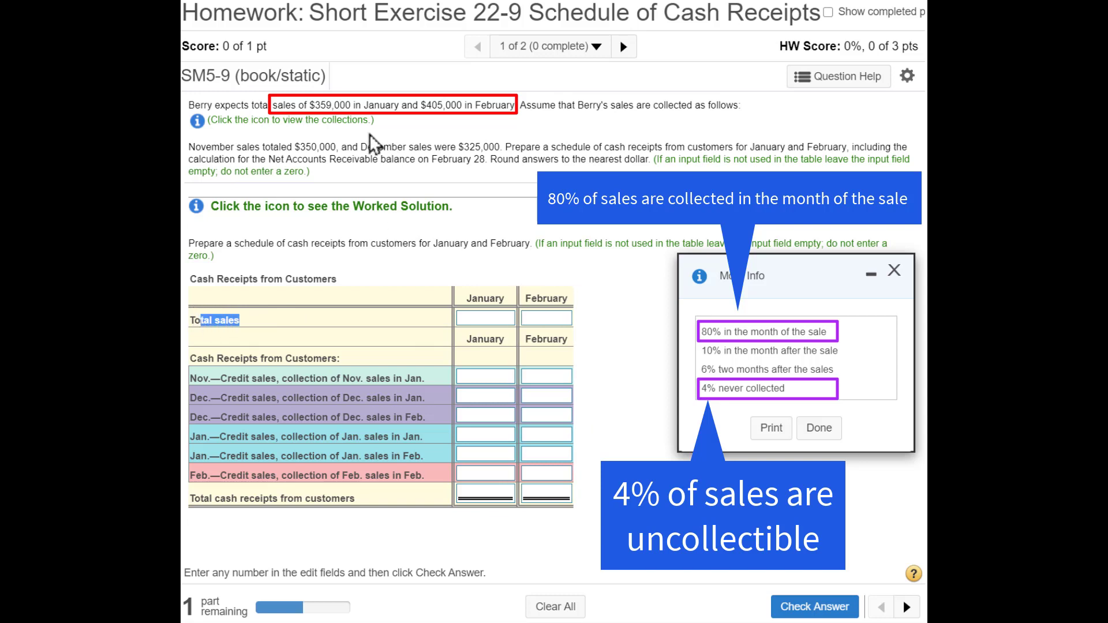
{"action": "left_click", "coordinate": [282, 106]}
{"action": "left_click_drag", "start_coordinate": [282, 107], "coordinate": [352, 107]}
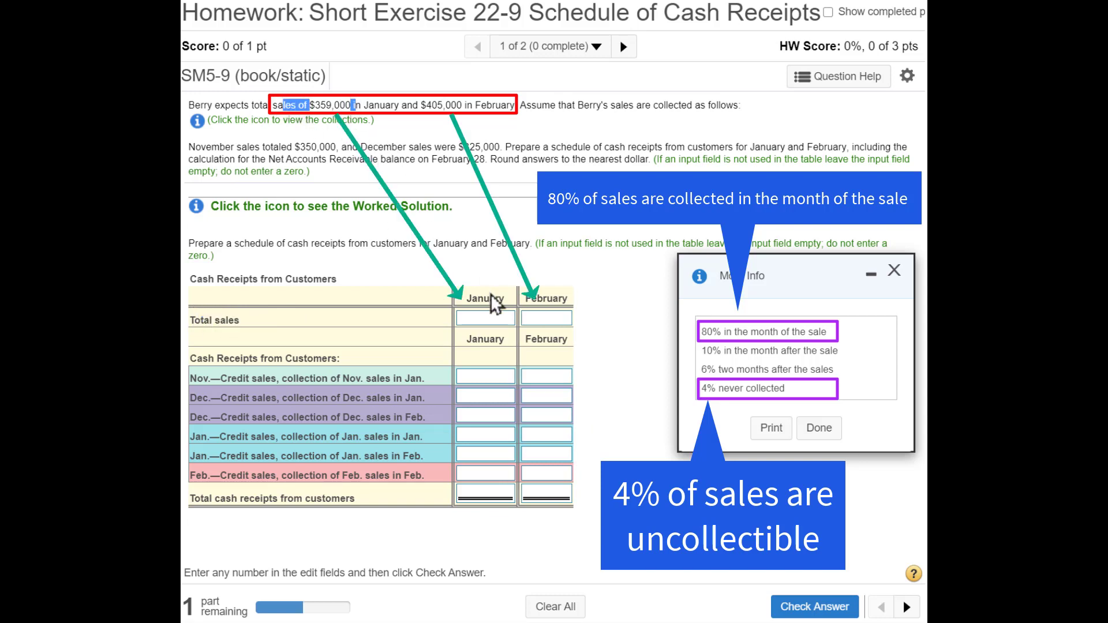
{"action": "left_click", "coordinate": [480, 325]}
{"action": "type", "text": "359,000"}
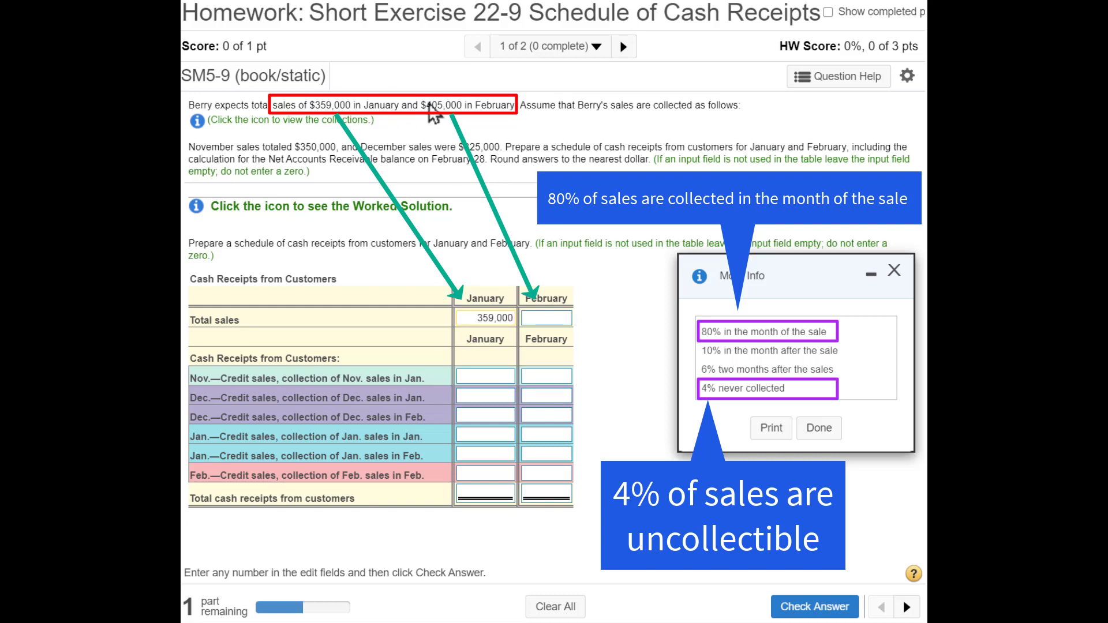
{"action": "left_click_drag", "start_coordinate": [409, 106], "coordinate": [518, 106]}
{"action": "left_click", "coordinate": [547, 320]}
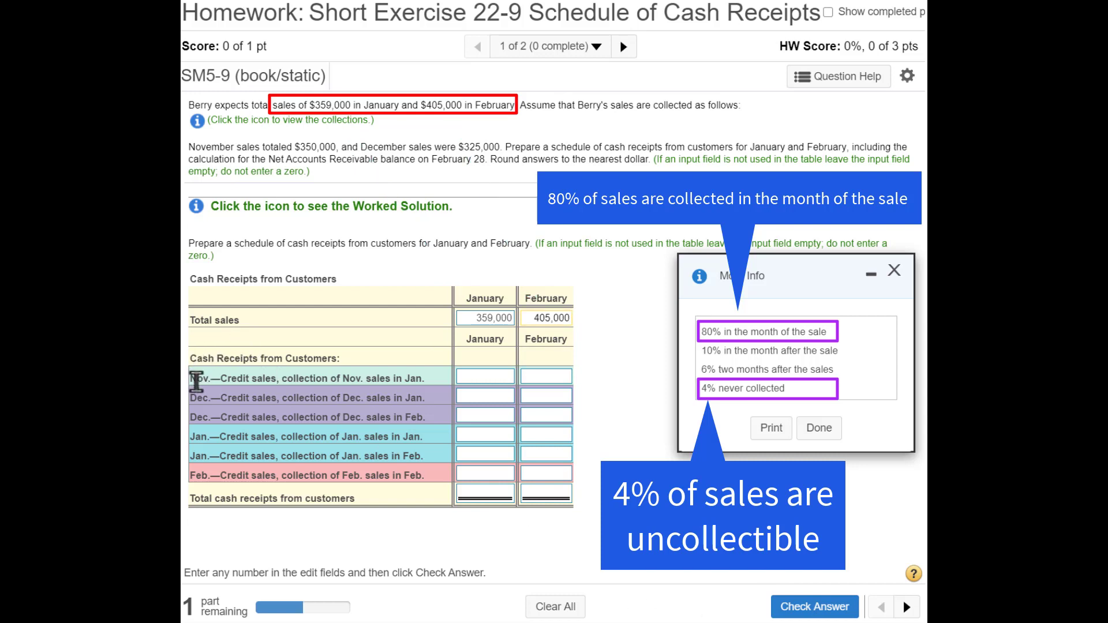
Review November's sales and its January collection row, then open the calculator and place it below the collection percentages.
{"action": "left_click_drag", "start_coordinate": [191, 379], "coordinate": [427, 379]}
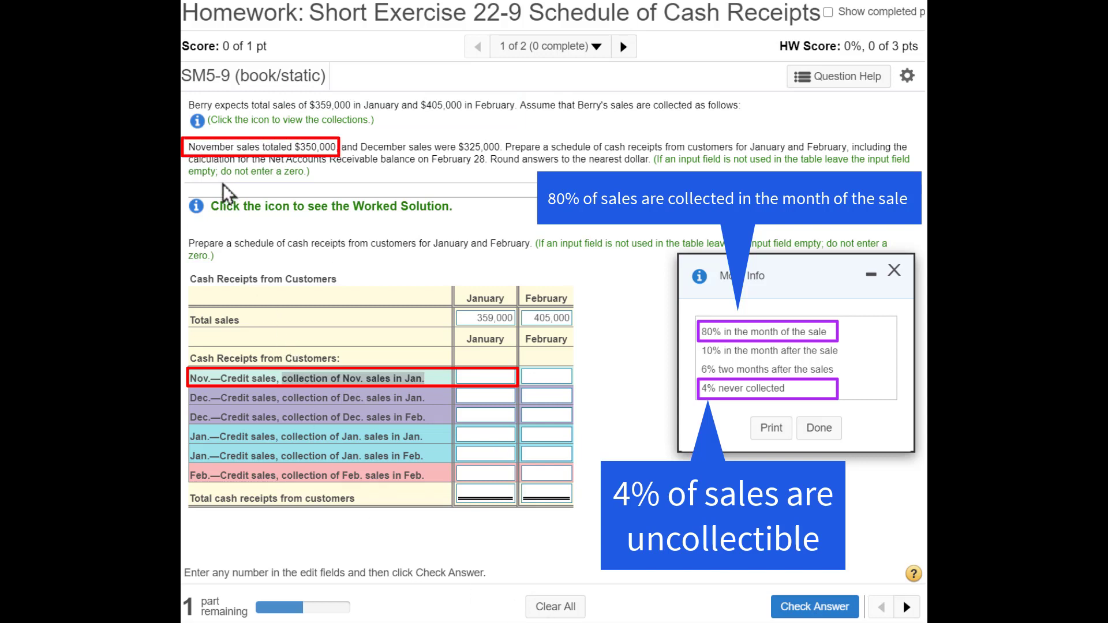
{"action": "left_click_drag", "start_coordinate": [250, 142], "coordinate": [295, 144]}
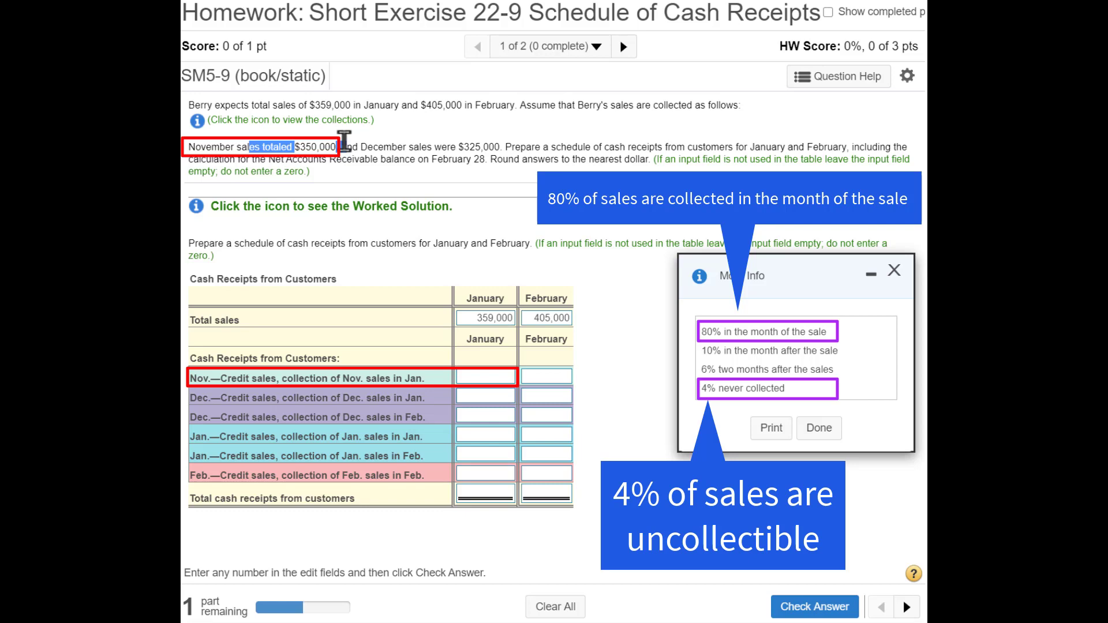
{"action": "left_click", "coordinate": [819, 77]}
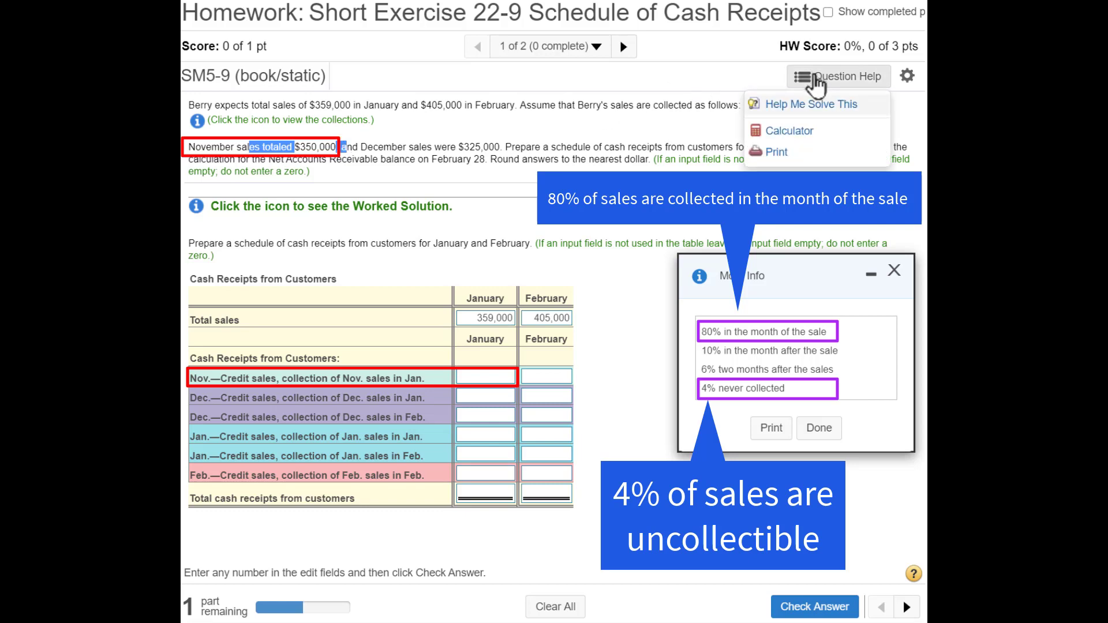
{"action": "left_click", "coordinate": [800, 134]}
{"action": "left_click_drag", "start_coordinate": [321, 75], "coordinate": [741, 429]}
Enter November's sales of 350000 in the calculator.
{"action": "left_click", "coordinate": [710, 555]}
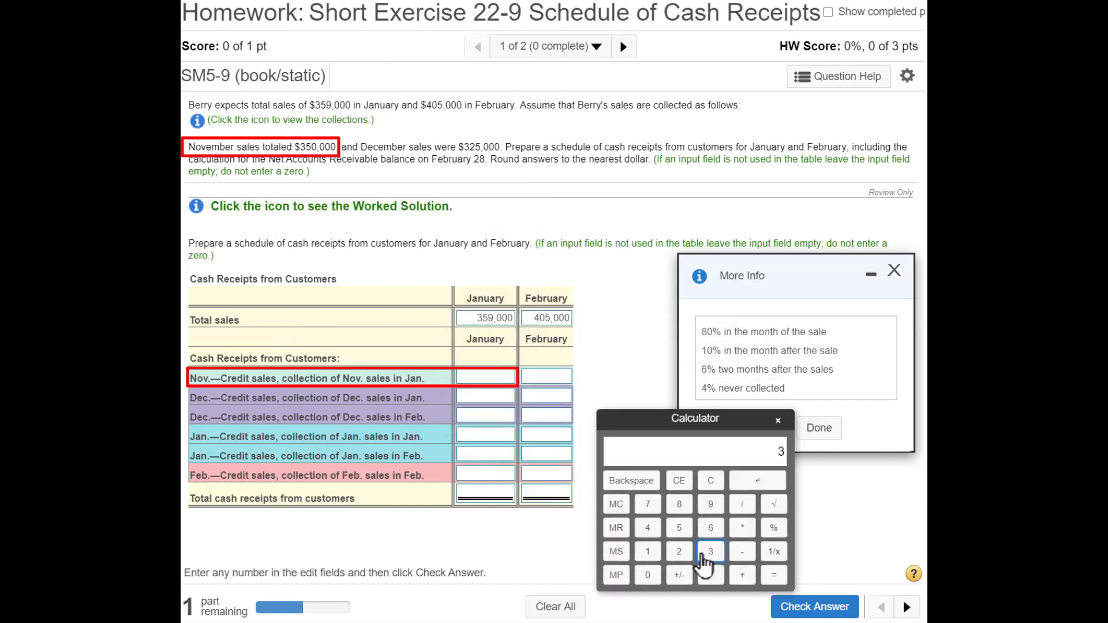
{"action": "left_click", "coordinate": [679, 527]}
{"action": "left_click", "coordinate": [648, 572]}
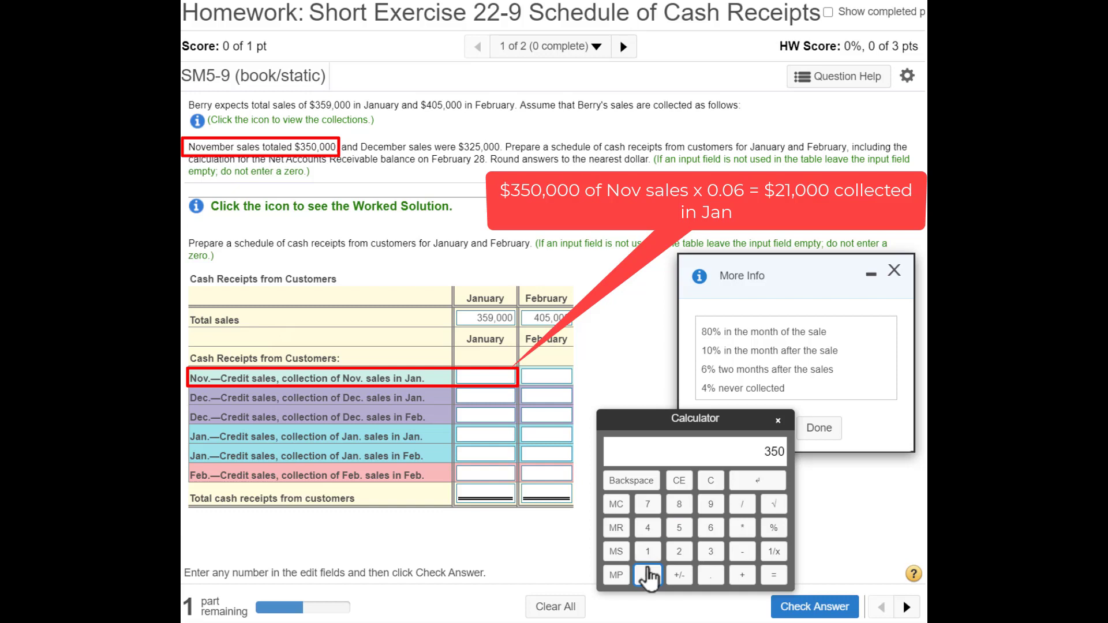
{"action": "left_click", "coordinate": [649, 574]}
{"action": "left_click", "coordinate": [648, 574]}
{"action": "left_click", "coordinate": [648, 574]}
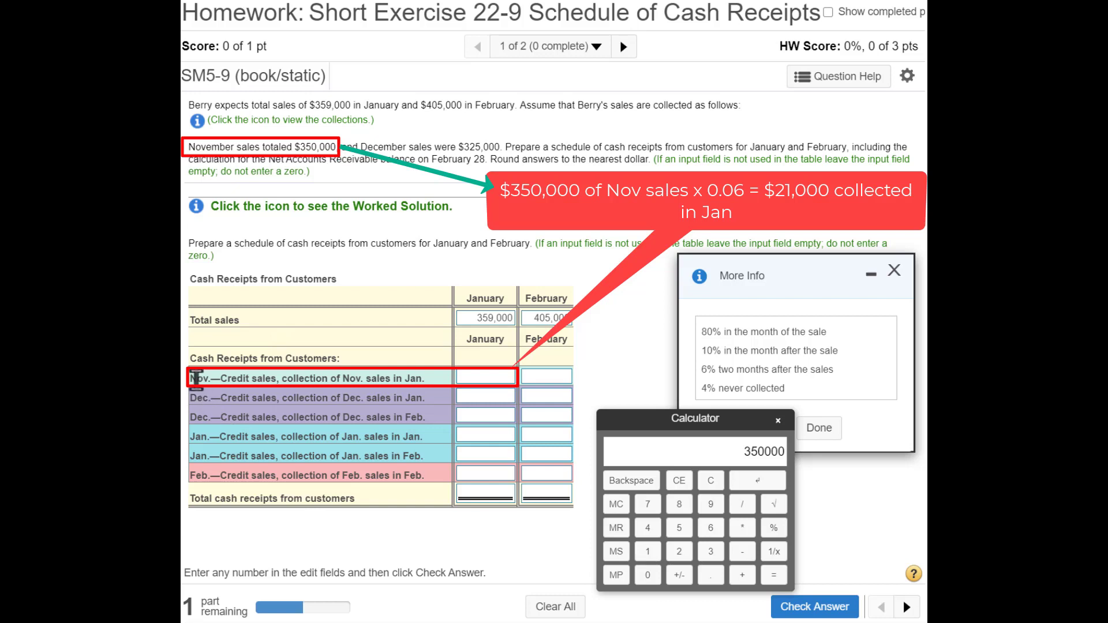
Multiply November's sales by 0.06 and transfer the resulting 21000 to the January cell for November sales collected in January.
{"action": "double_click", "coordinate": [484, 300]}
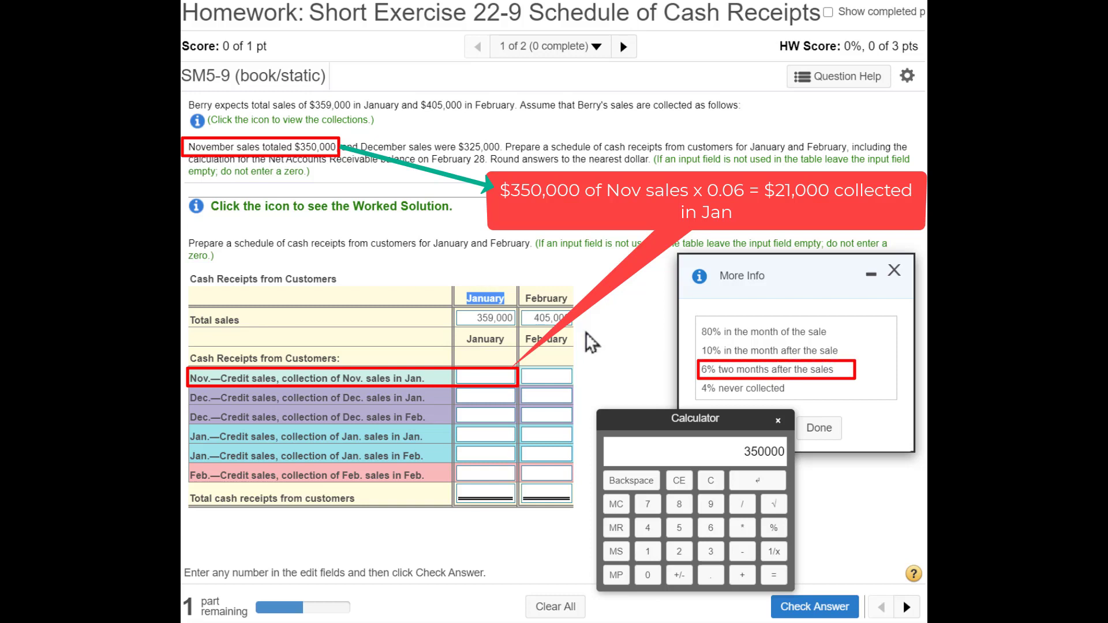
{"action": "left_click_drag", "start_coordinate": [846, 370], "coordinate": [700, 370]}
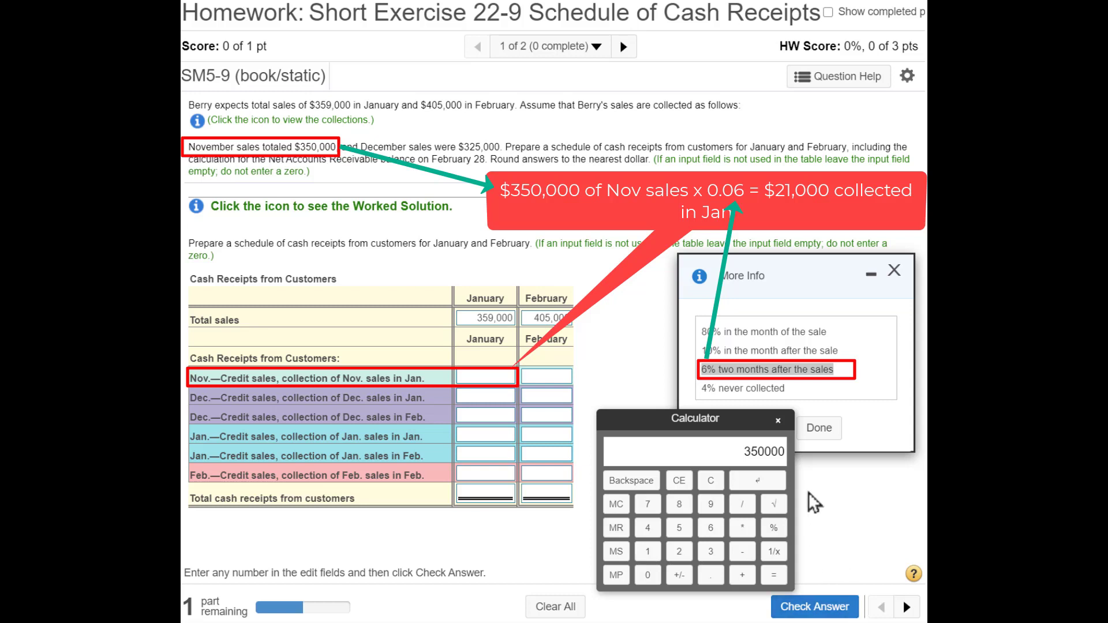
{"action": "left_click", "coordinate": [743, 527]}
{"action": "left_click", "coordinate": [711, 575]}
{"action": "left_click", "coordinate": [648, 575]}
{"action": "left_click", "coordinate": [711, 528]}
{"action": "left_click", "coordinate": [774, 575]}
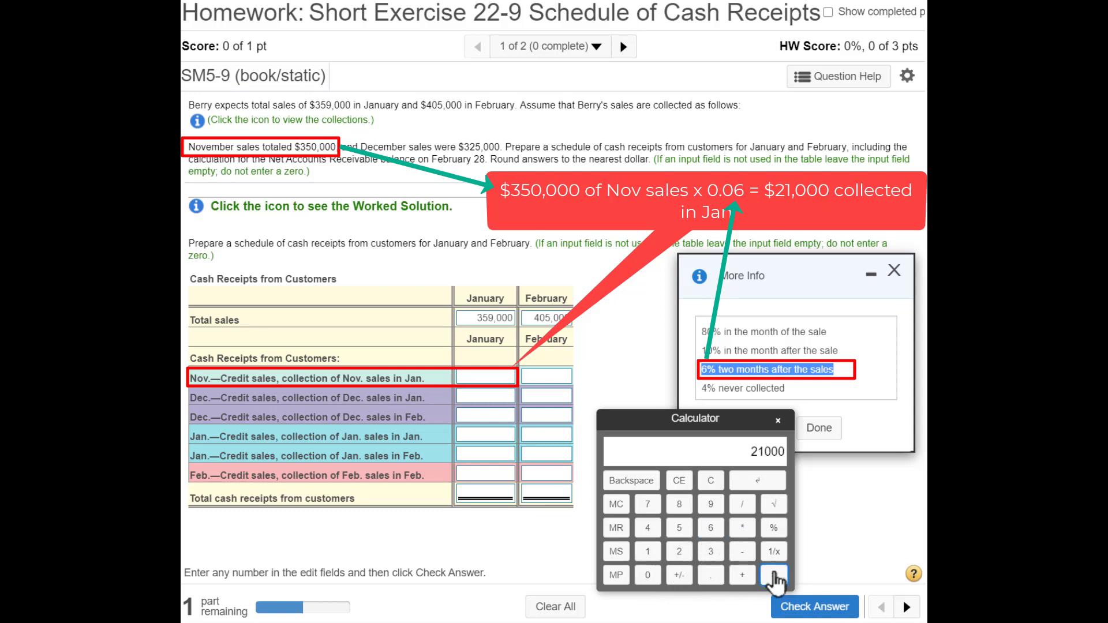
{"action": "left_click", "coordinate": [492, 378]}
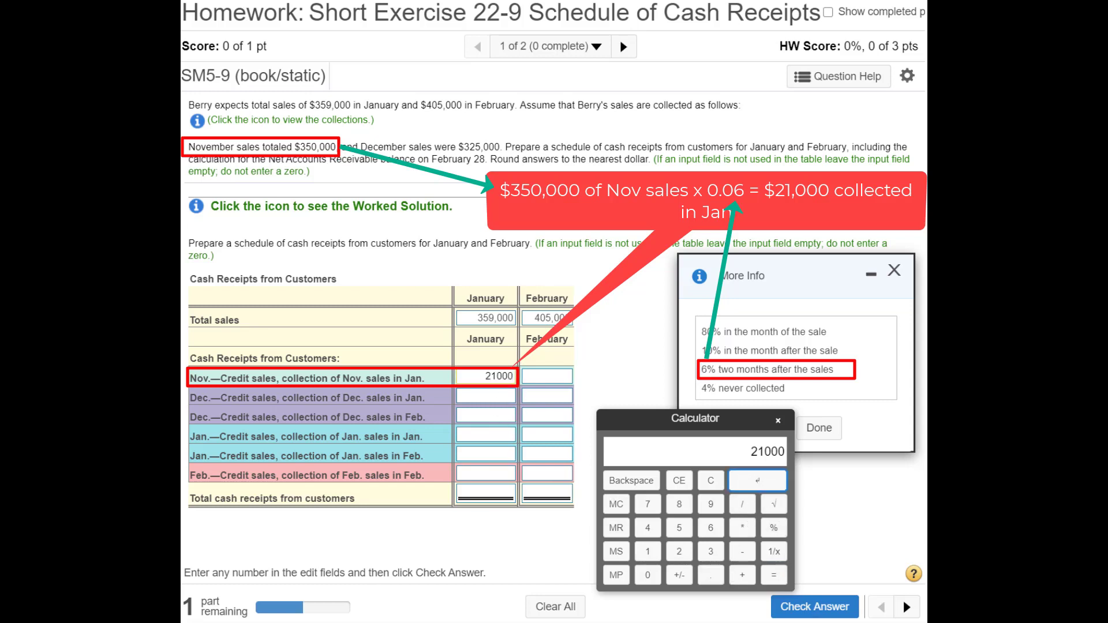
Look up December's sales, clear the calculator and enter 325000.
{"action": "double_click", "coordinate": [193, 397]}
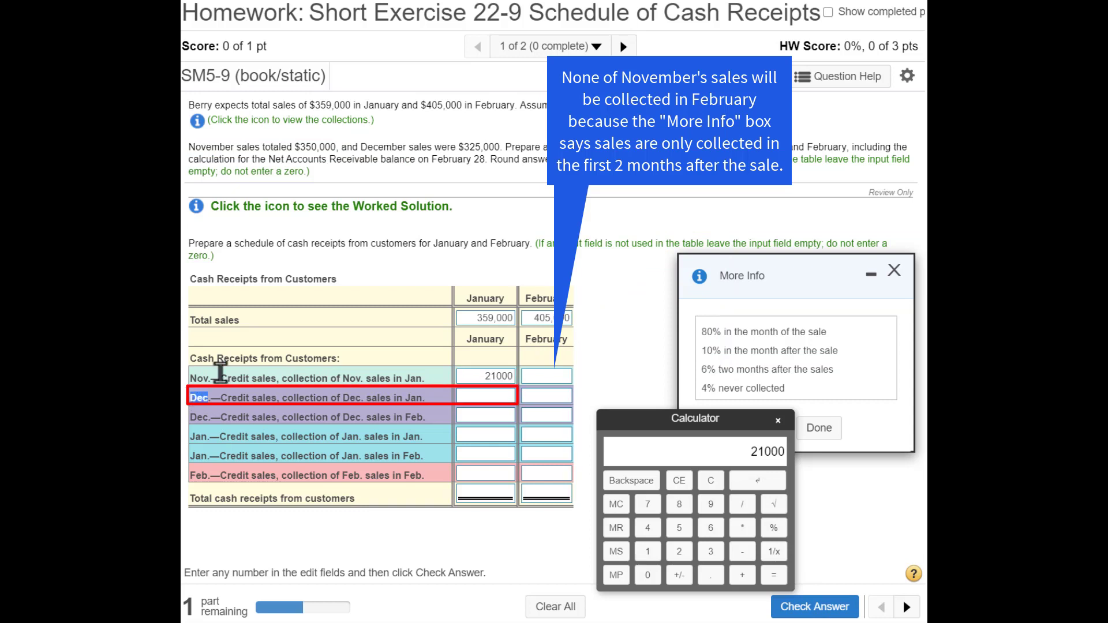
{"action": "left_click_drag", "start_coordinate": [361, 148], "coordinate": [510, 149]}
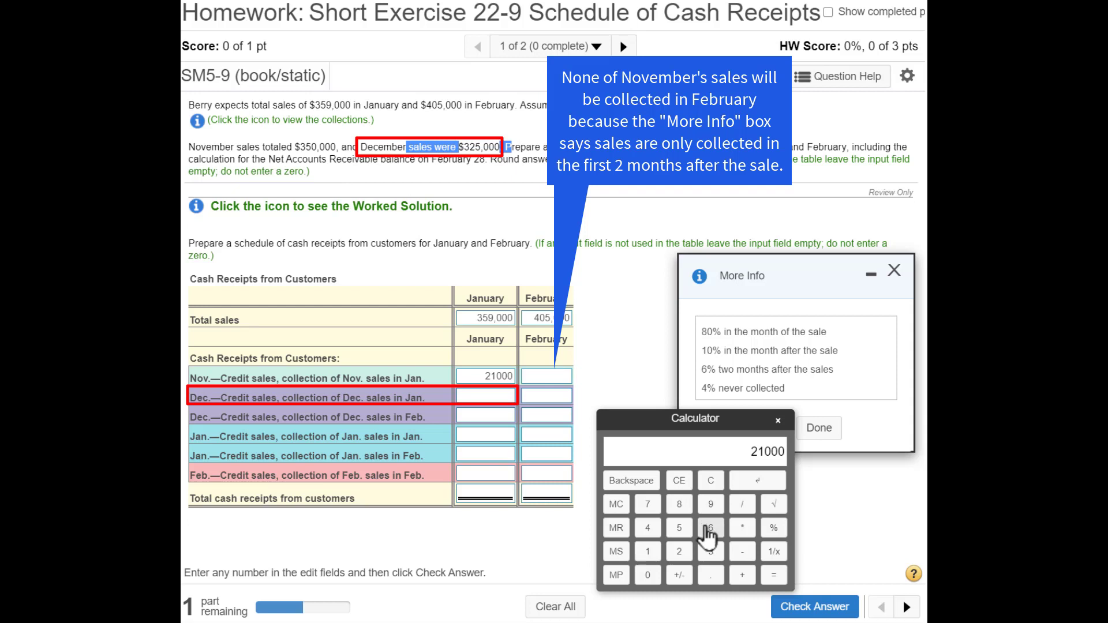
{"action": "left_click", "coordinate": [711, 481]}
{"action": "left_click", "coordinate": [711, 551]}
{"action": "left_click", "coordinate": [679, 551]}
{"action": "left_click", "coordinate": [679, 527]}
{"action": "left_click", "coordinate": [648, 575]}
{"action": "left_click", "coordinate": [648, 575]}
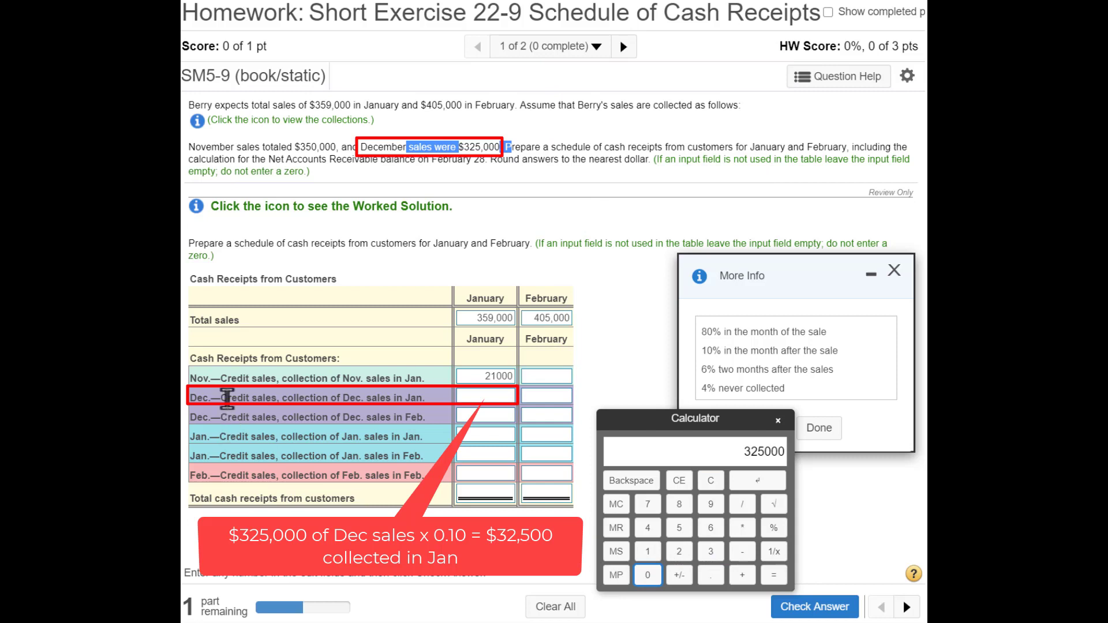
Multiply December's sales by 0.1 and transfer the resulting 32500 to the January cell for December sales collected in January.
{"action": "left_click_drag", "start_coordinate": [202, 398], "coordinate": [267, 394]}
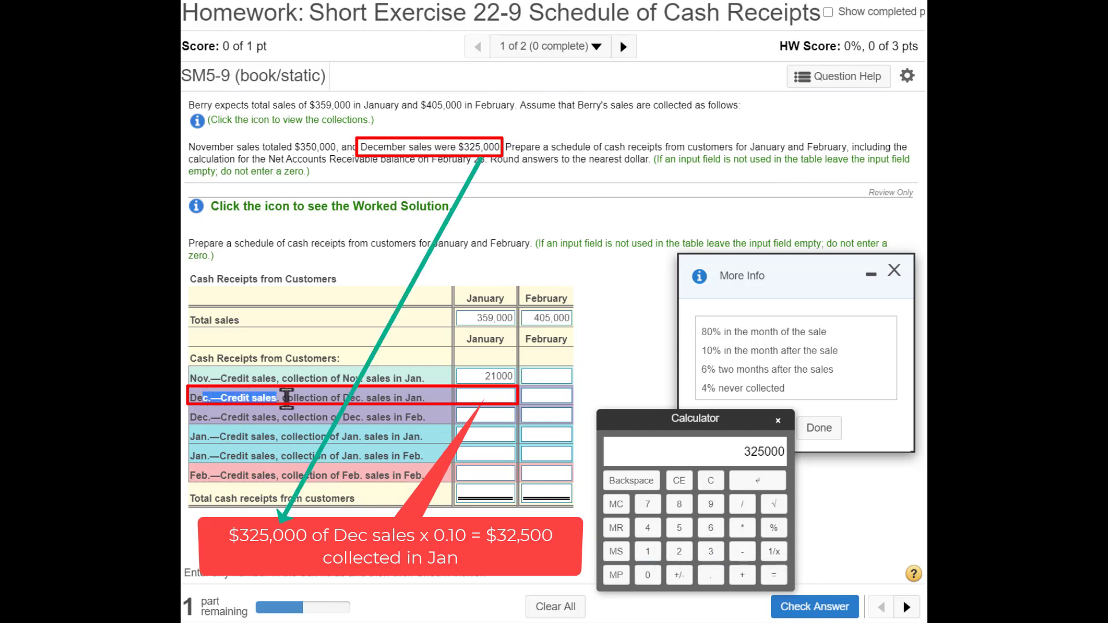
{"action": "left_click_drag", "start_coordinate": [379, 398], "coordinate": [431, 400]}
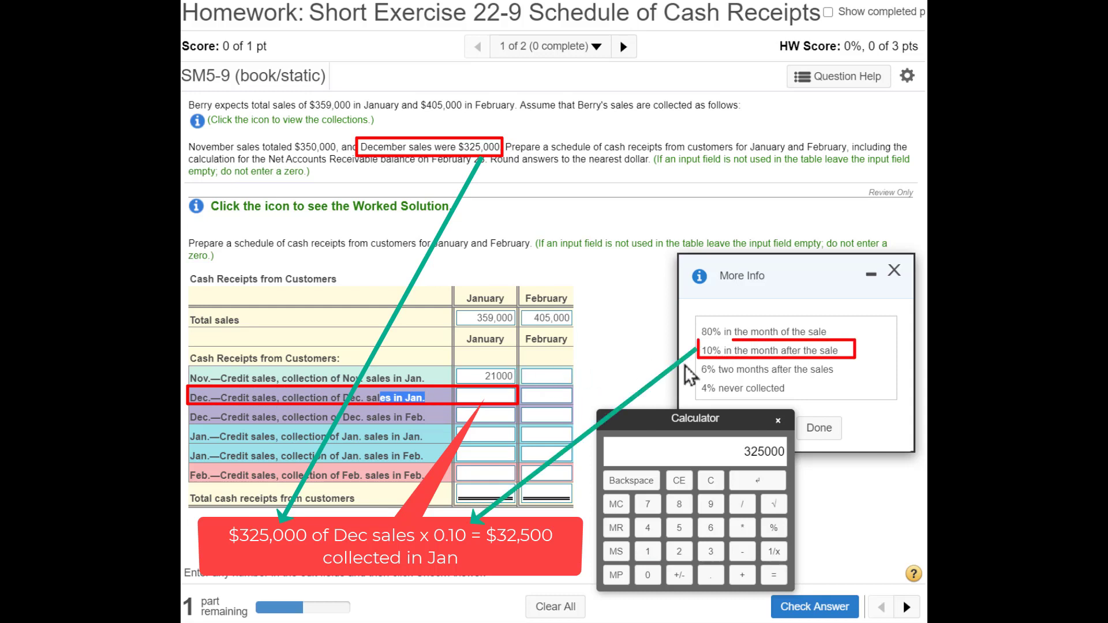
{"action": "left_click_drag", "start_coordinate": [739, 351], "coordinate": [824, 351]}
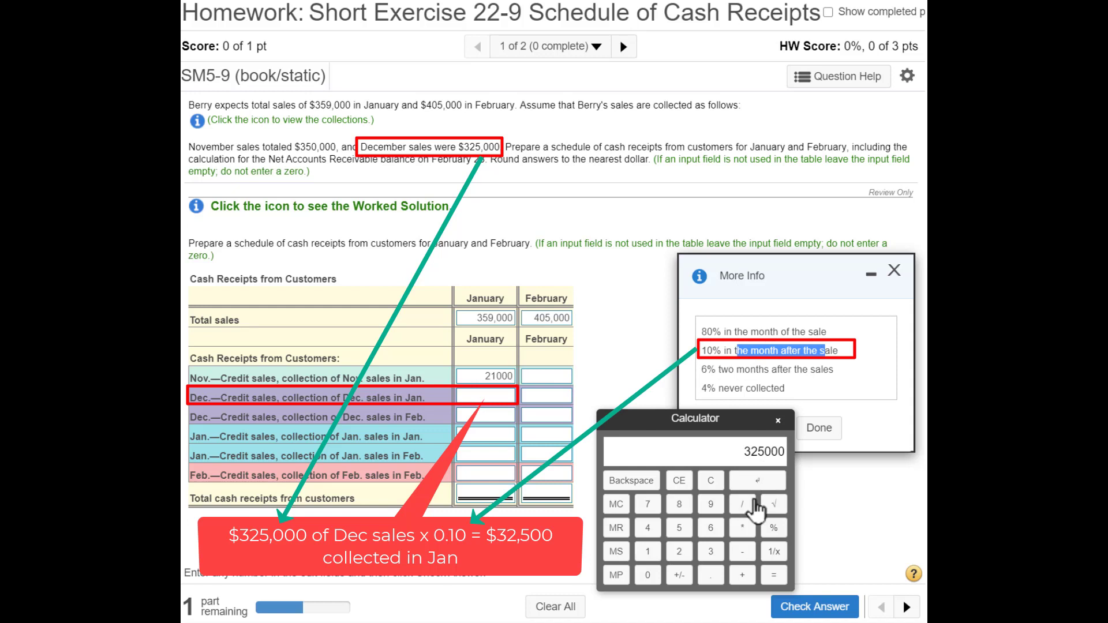
{"action": "left_click", "coordinate": [743, 527]}
{"action": "left_click", "coordinate": [712, 575]}
{"action": "left_click", "coordinate": [649, 551]}
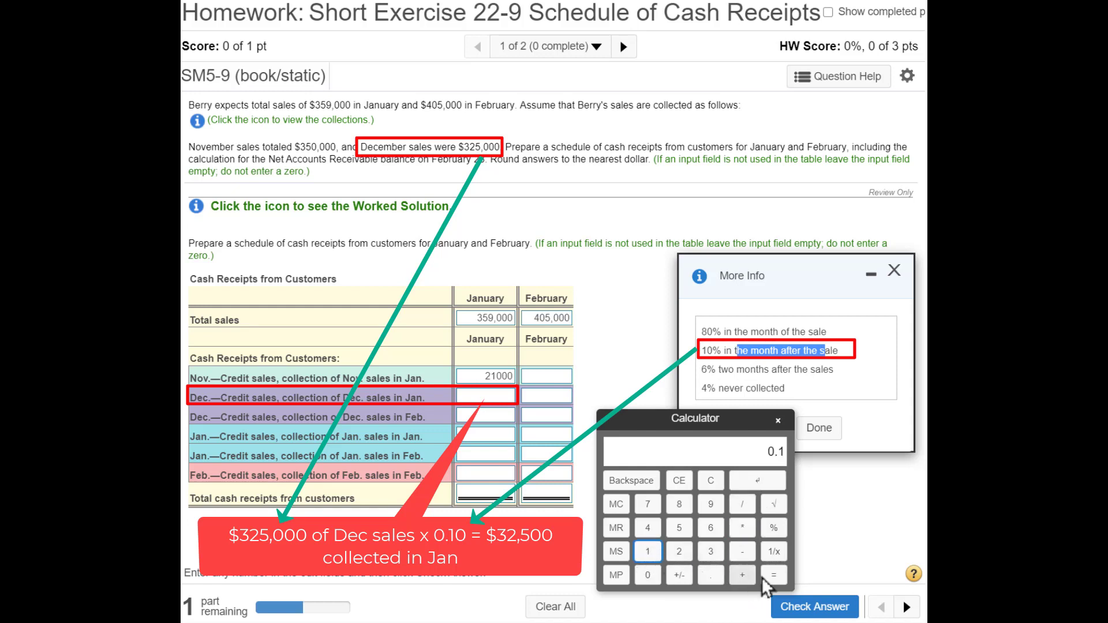
{"action": "left_click", "coordinate": [774, 575]}
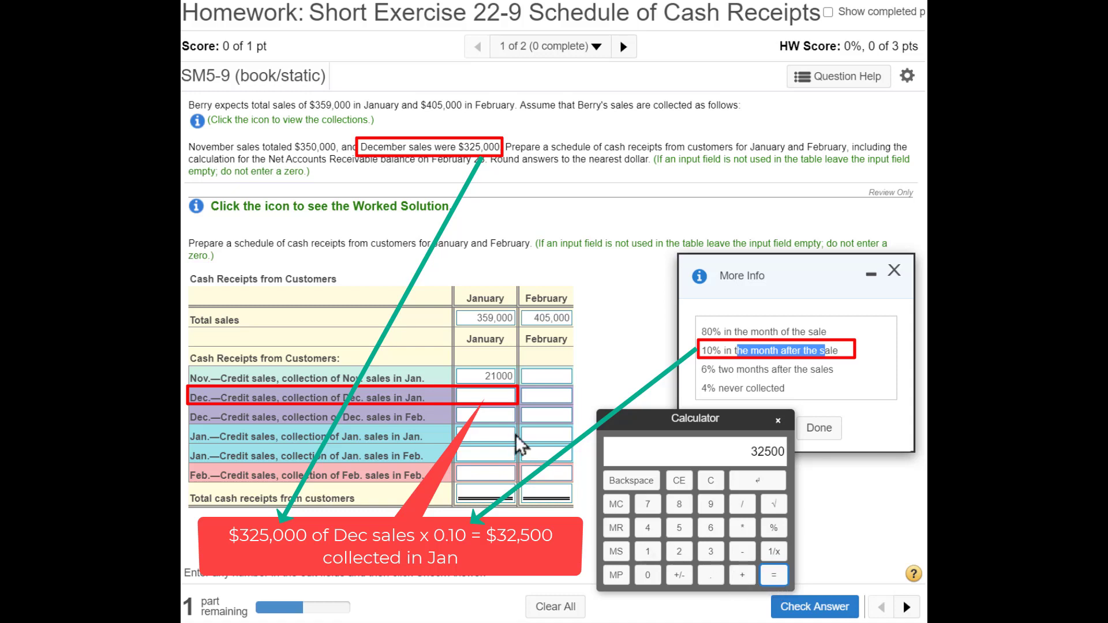
{"action": "left_click", "coordinate": [488, 399]}
{"action": "left_click", "coordinate": [757, 482]}
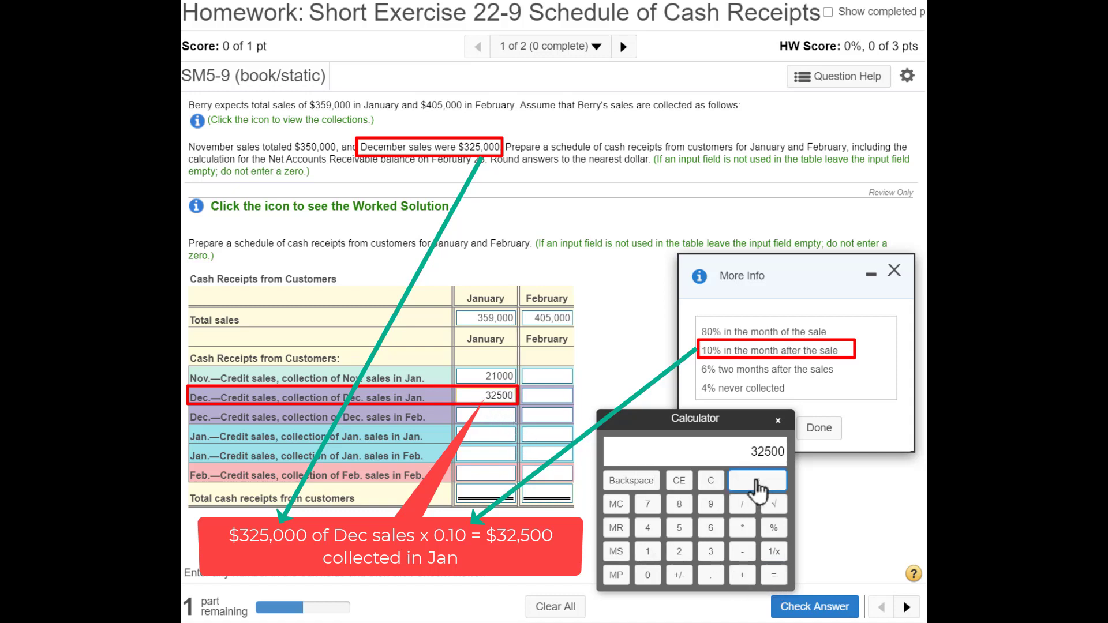
Clear the calculator and enter December's sales of 325000 for the December sales collected in February.
{"action": "left_click_drag", "start_coordinate": [428, 418], "coordinate": [195, 418]}
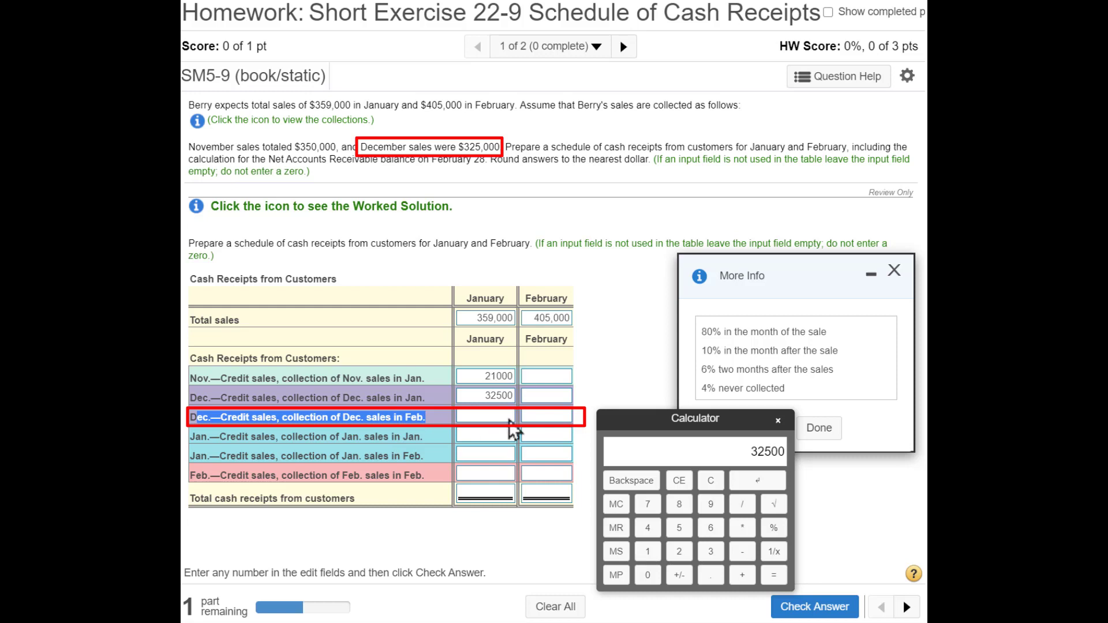
{"action": "left_click", "coordinate": [543, 415]}
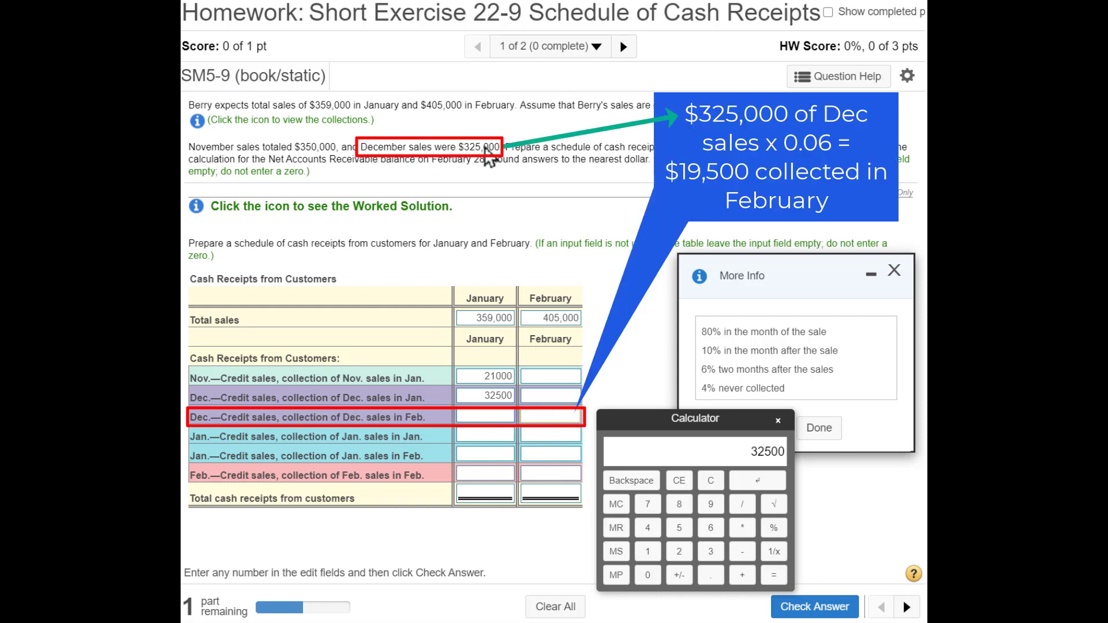
{"action": "left_click", "coordinate": [711, 480]}
{"action": "left_click", "coordinate": [710, 552]}
{"action": "left_click", "coordinate": [680, 551]}
{"action": "left_click", "coordinate": [680, 527]}
{"action": "left_click", "coordinate": [648, 575]}
{"action": "left_click", "coordinate": [647, 575]}
{"action": "left_click", "coordinate": [648, 575]}
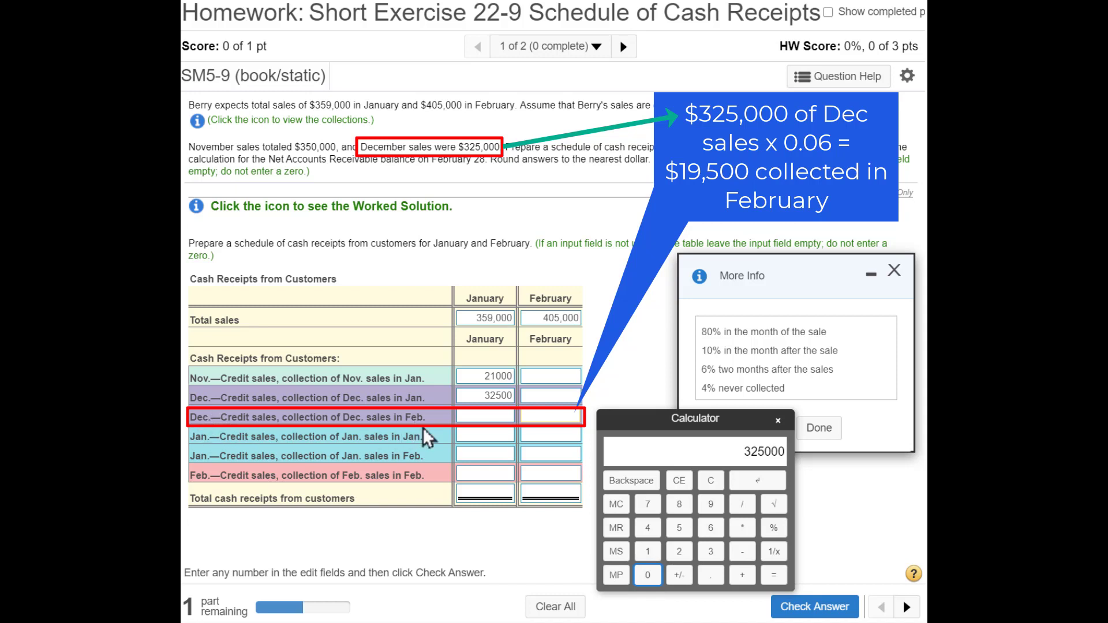
Multiply December's sales by 0.06 and transfer the resulting 19500 to the February cell for December sales collected in February.
{"action": "left_click_drag", "start_coordinate": [835, 369], "coordinate": [711, 370]}
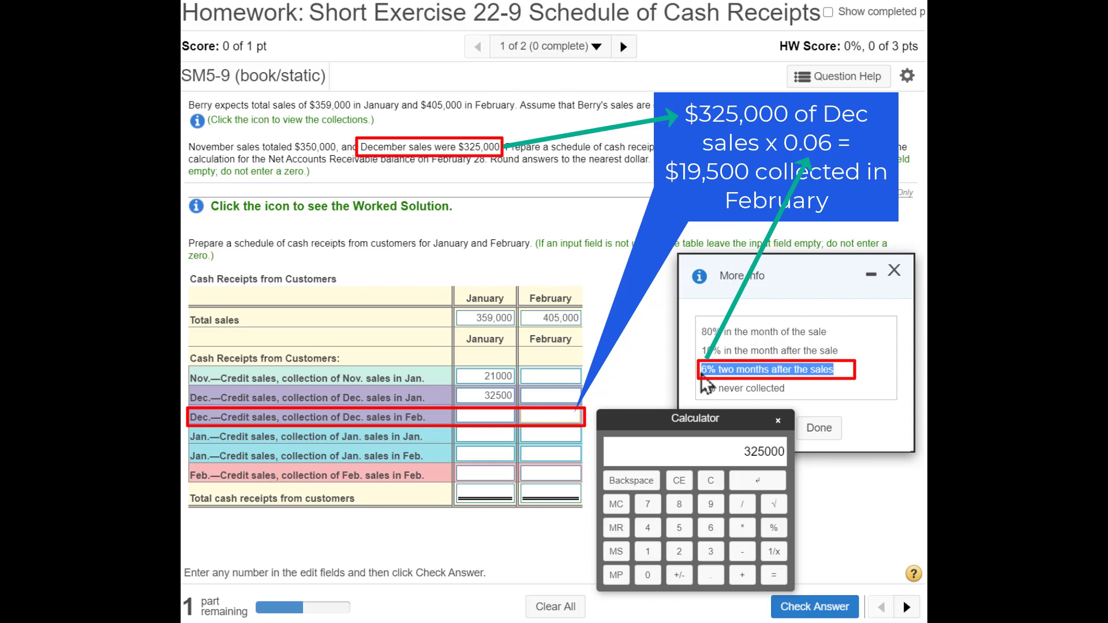
{"action": "left_click", "coordinate": [742, 528]}
{"action": "left_click", "coordinate": [711, 575]}
{"action": "left_click", "coordinate": [648, 575]}
{"action": "left_click", "coordinate": [710, 528]}
{"action": "left_click", "coordinate": [773, 575]}
{"action": "left_click", "coordinate": [538, 417]}
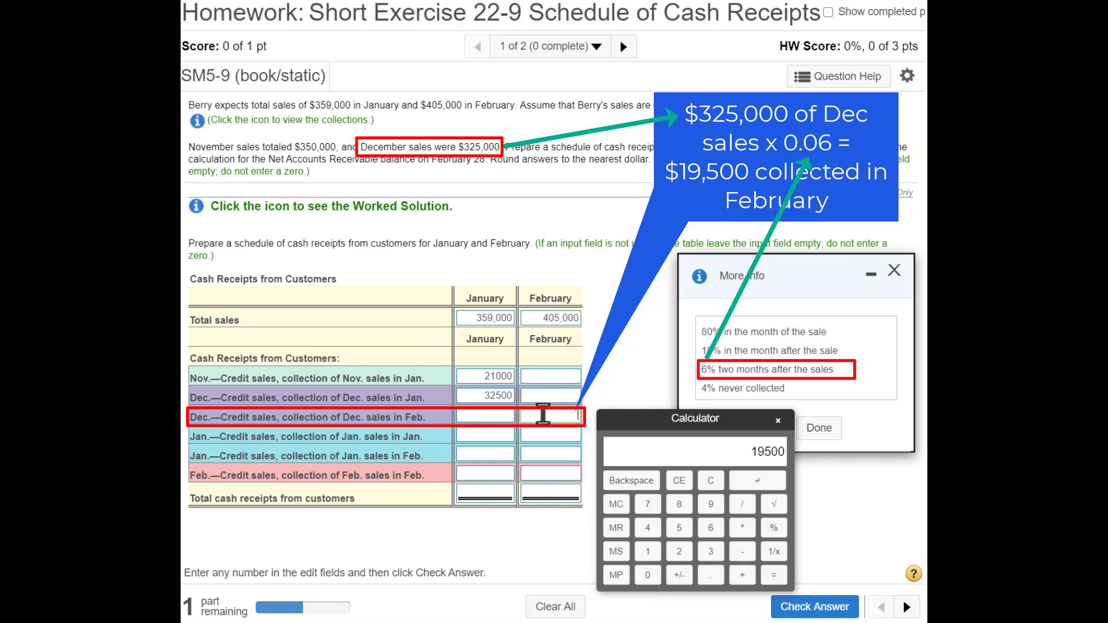
{"action": "left_click", "coordinate": [755, 481]}
Clear the calculator, look up the same-month collection percentage and January's sales, and enter 359000.
{"action": "left_click", "coordinate": [714, 485]}
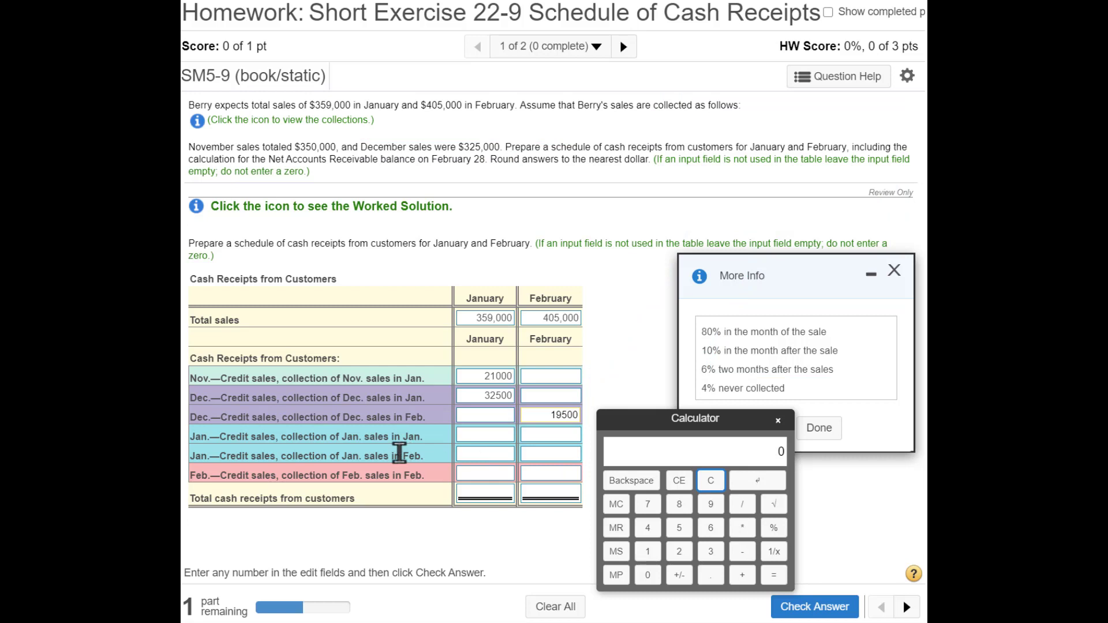
{"action": "left_click_drag", "start_coordinate": [200, 437], "coordinate": [329, 437]}
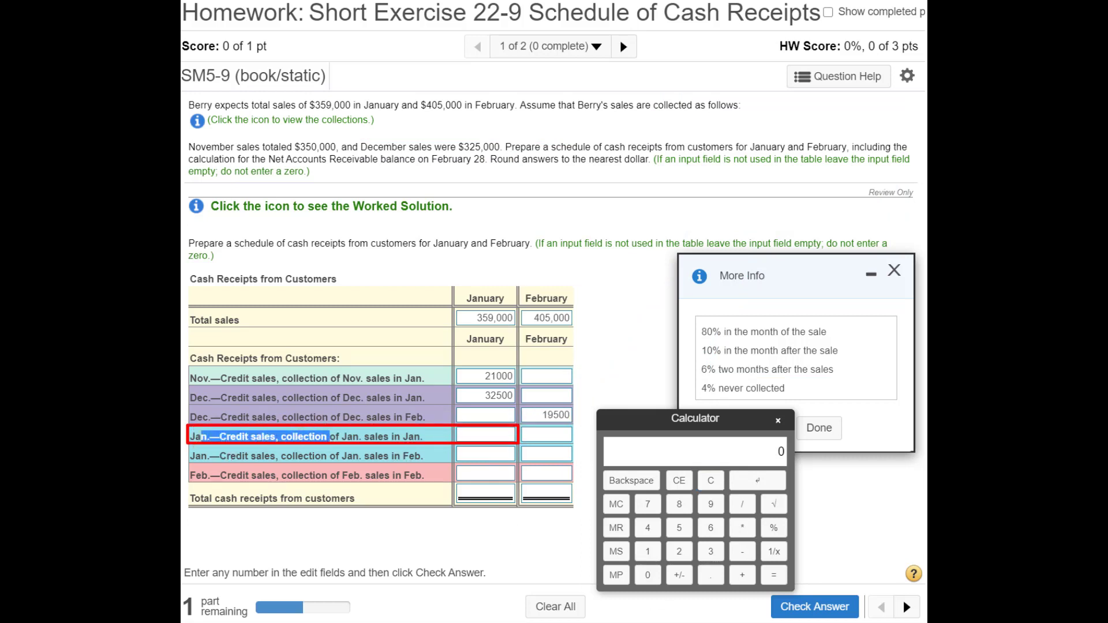
{"action": "left_click_drag", "start_coordinate": [341, 437], "coordinate": [421, 437]}
{"action": "left_click_drag", "start_coordinate": [829, 332], "coordinate": [704, 332]}
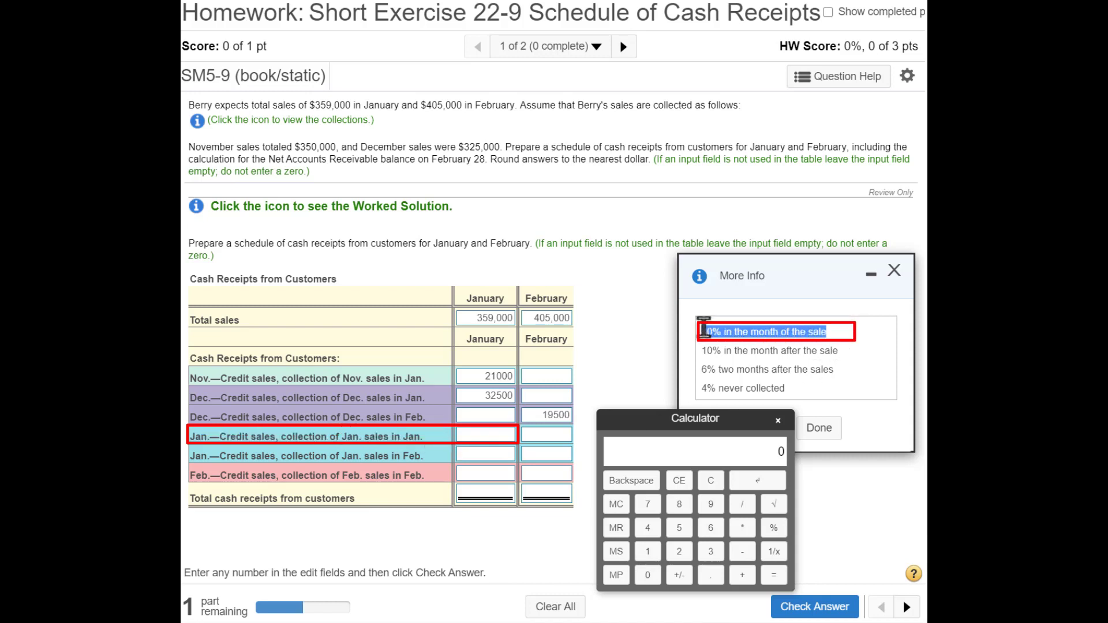
{"action": "double_click", "coordinate": [491, 317]}
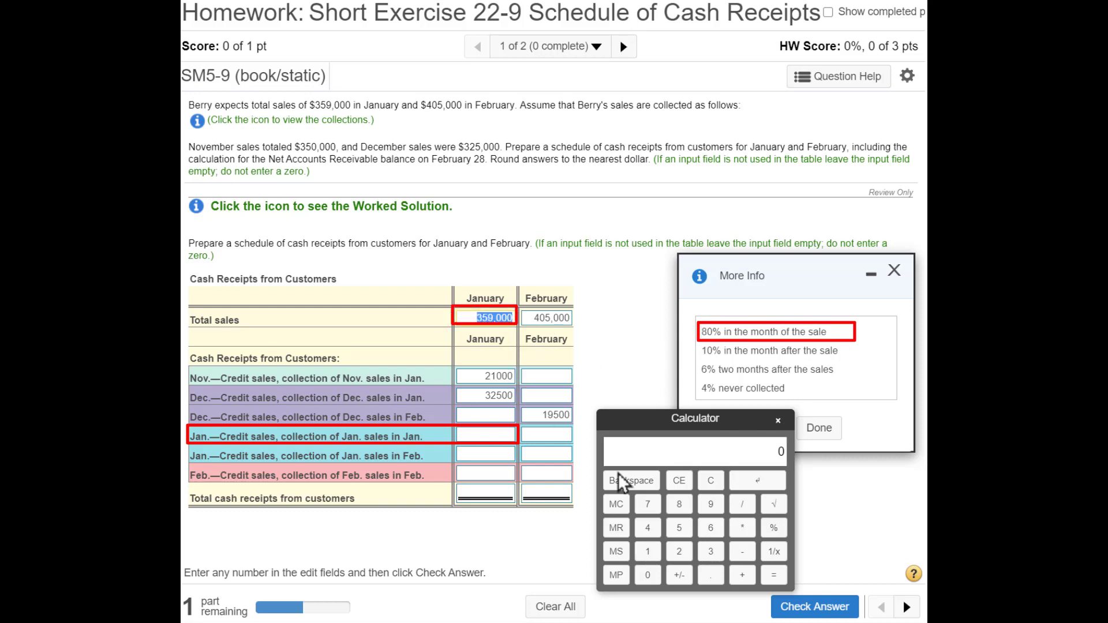
{"action": "left_click", "coordinate": [710, 551]}
{"action": "left_click", "coordinate": [680, 528]}
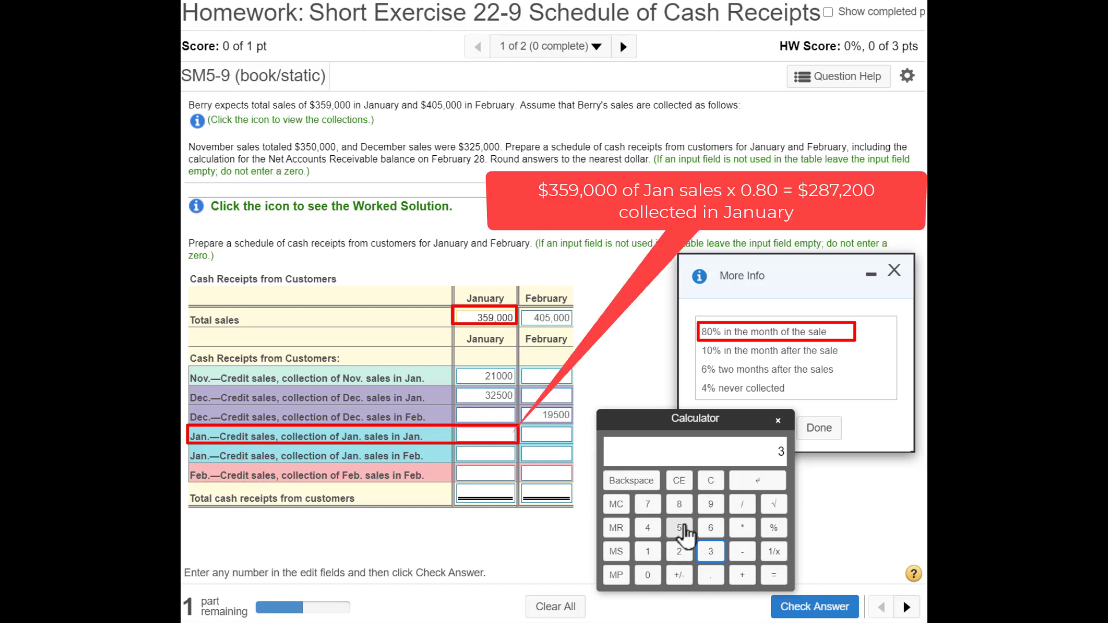
{"action": "left_click", "coordinate": [711, 504]}
{"action": "left_click", "coordinate": [647, 575]}
{"action": "double_click", "coordinate": [648, 575]}
Multiply January's sales by 0.8 and transfer the resulting 287200 to the January cell for January sales collected in January.
{"action": "left_click", "coordinate": [743, 528]}
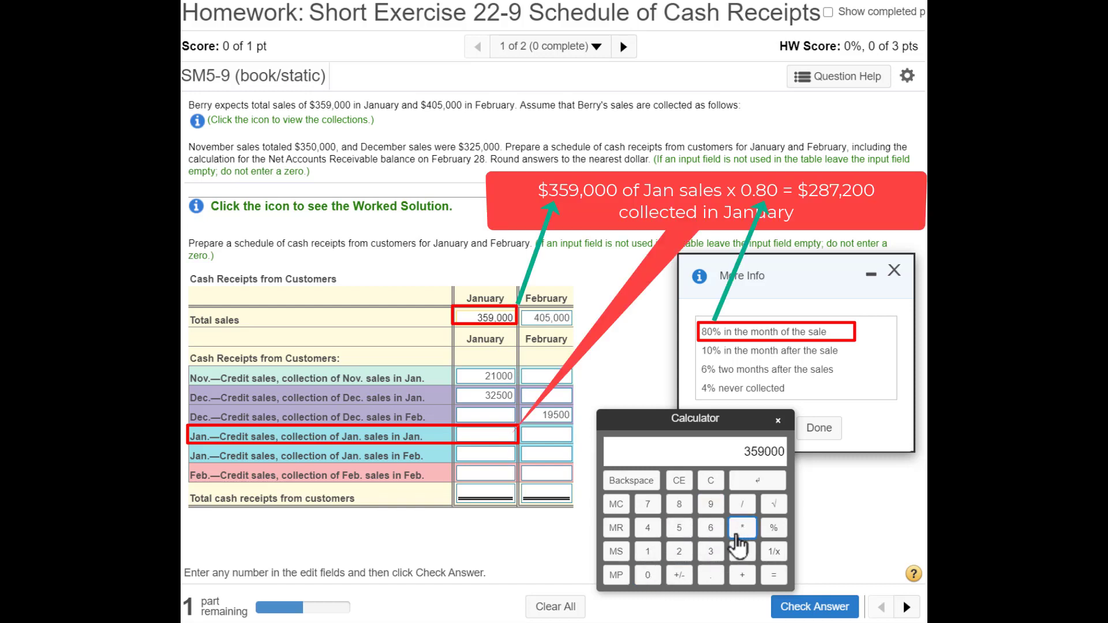
{"action": "left_click", "coordinate": [711, 575]}
{"action": "left_click", "coordinate": [679, 506]}
{"action": "left_click", "coordinate": [781, 577]}
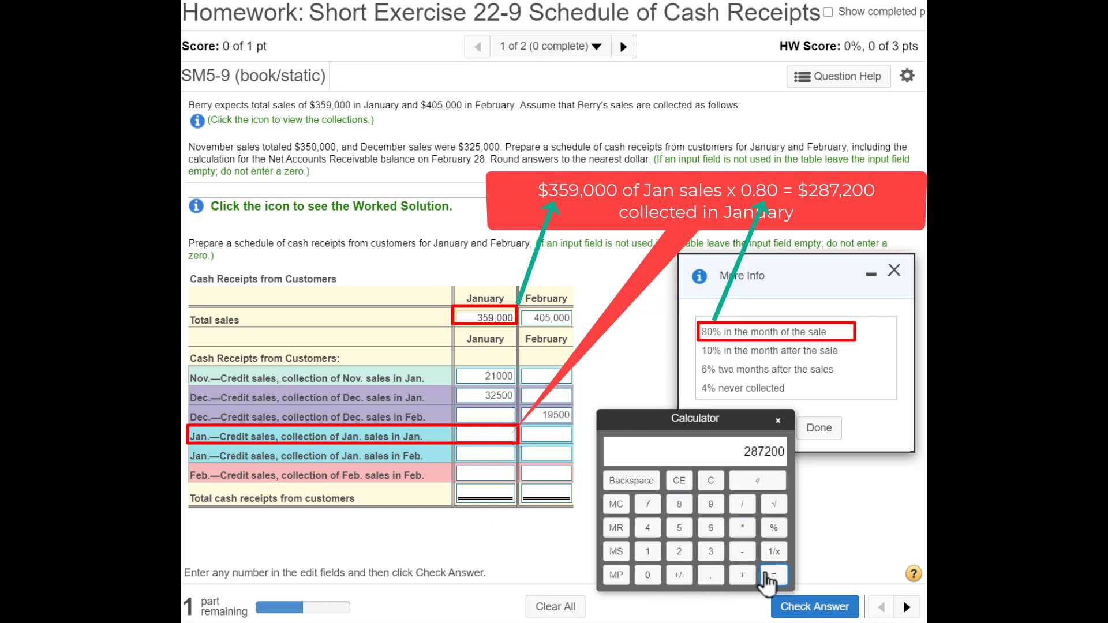
{"action": "left_click", "coordinate": [495, 438]}
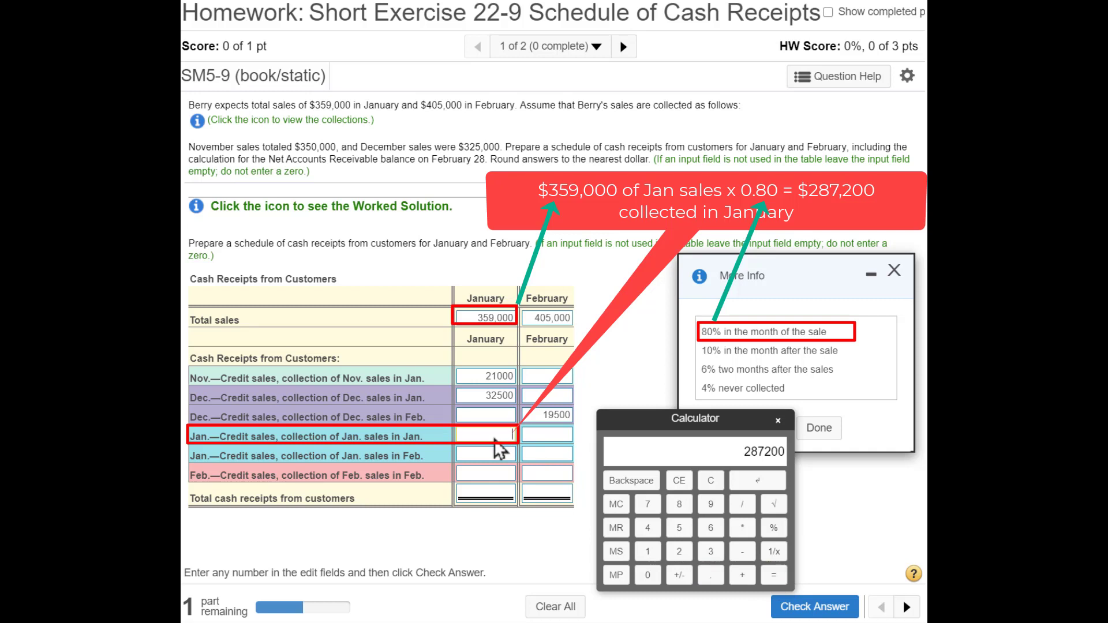
{"action": "left_click", "coordinate": [758, 481]}
Enter 35,900, 10% of January's sales, in the February cell for January sales collected in February.
{"action": "left_click_drag", "start_coordinate": [423, 456], "coordinate": [190, 456]}
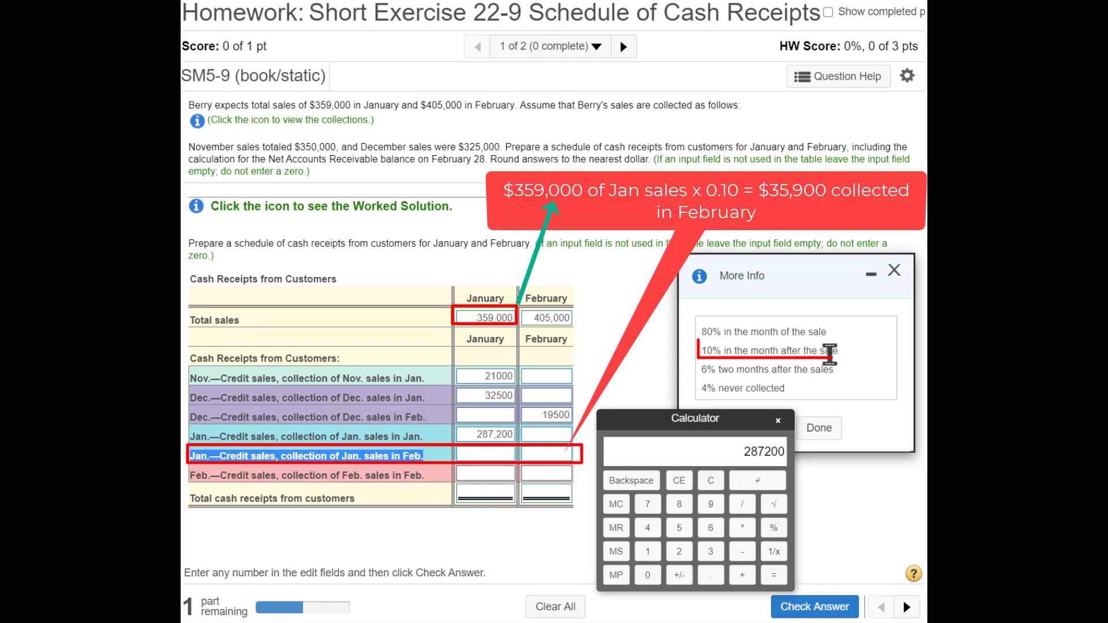
{"action": "mouse_move", "coordinate": [841, 350]}
{"action": "left_mouse_down"}
{"action": "mouse_move", "coordinate": [723, 350]}
{"action": "mouse_move", "coordinate": [703, 364]}
{"action": "mouse_move", "coordinate": [705, 351]}
{"action": "left_mouse_up"}
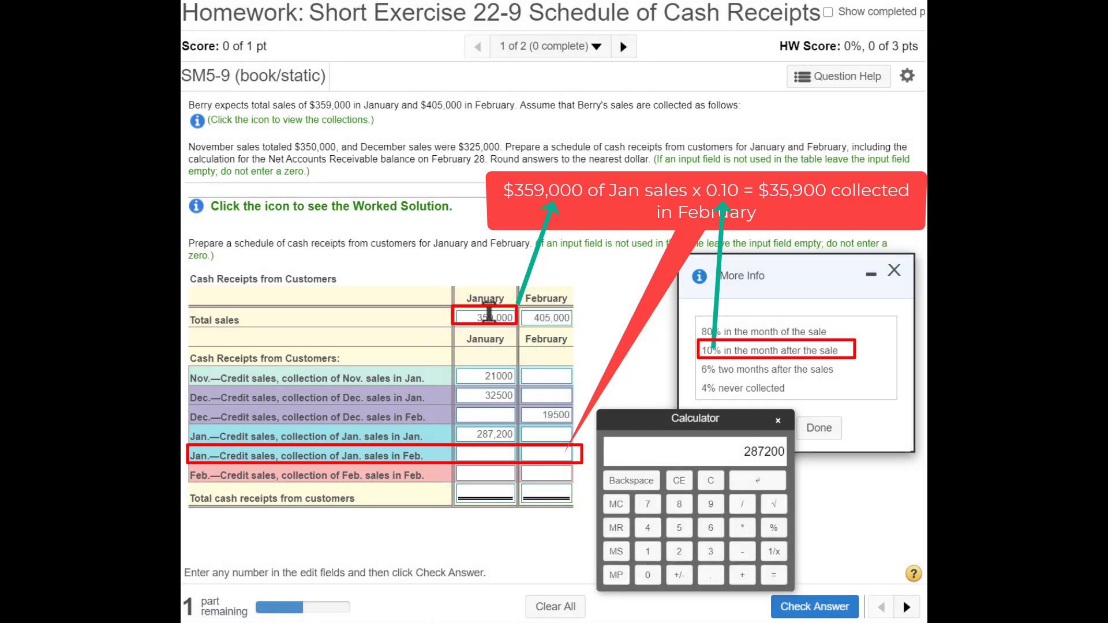
{"action": "double_click", "coordinate": [488, 315]}
{"action": "left_click", "coordinate": [534, 456]}
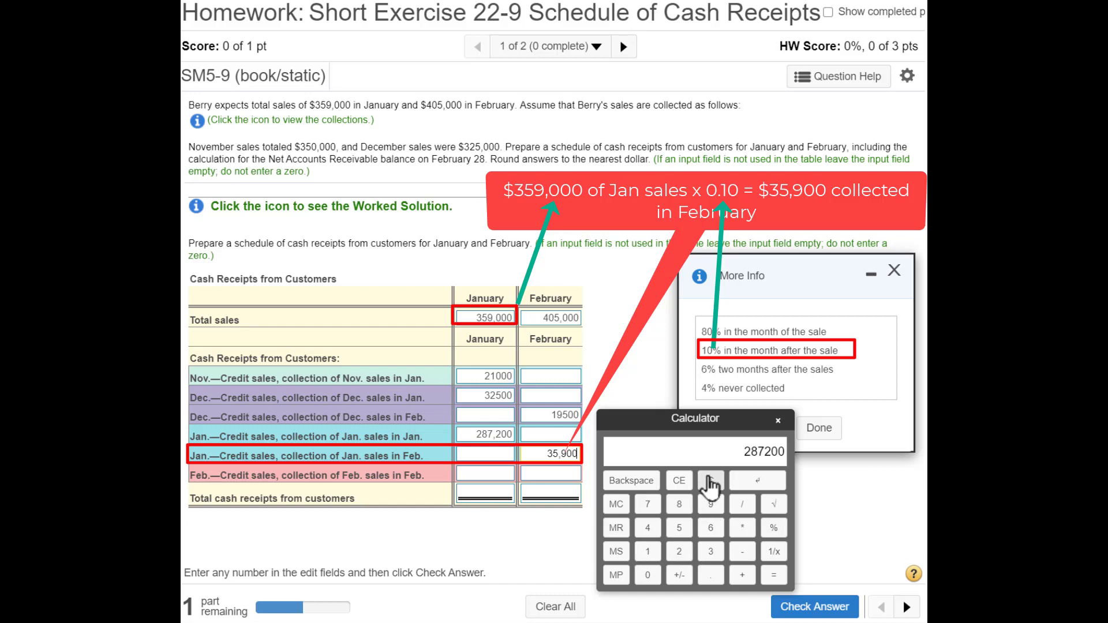
Look up the same-month collection percentage and February's sales, and enter 405000 in the calculator.
{"action": "left_click_drag", "start_coordinate": [354, 475], "coordinate": [195, 474]}
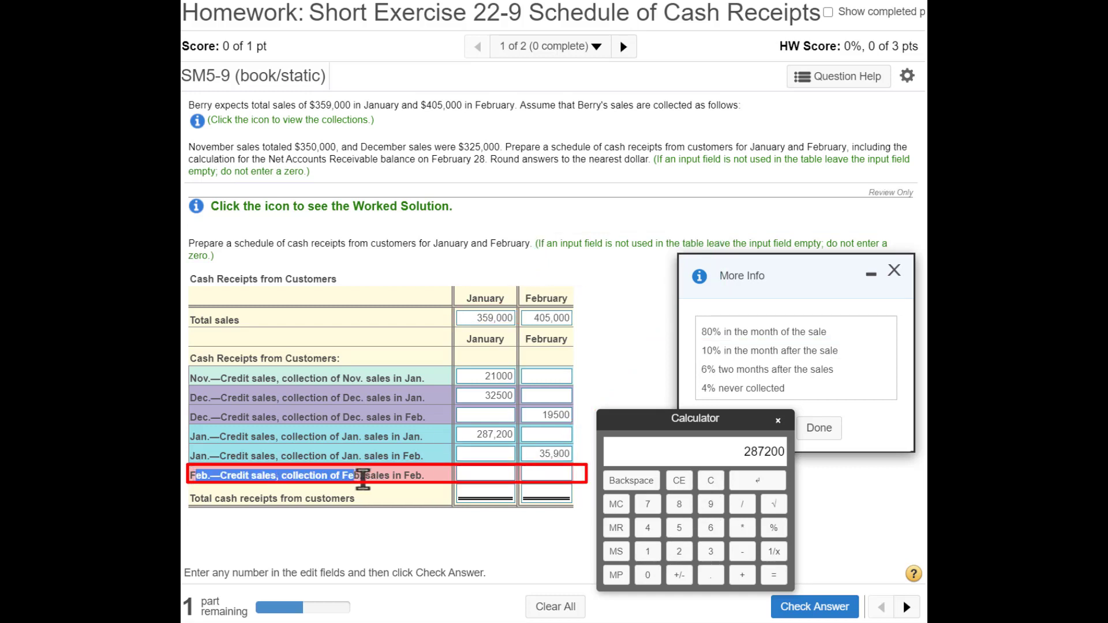
{"action": "left_click_drag", "start_coordinate": [827, 333], "coordinate": [716, 333]}
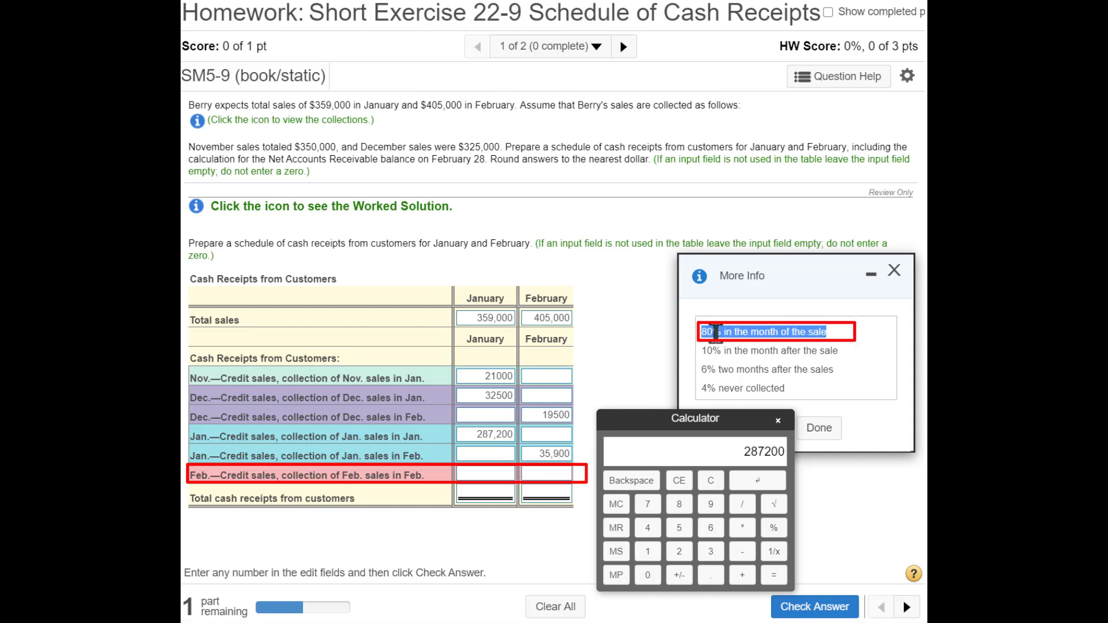
{"action": "left_click", "coordinate": [553, 318]}
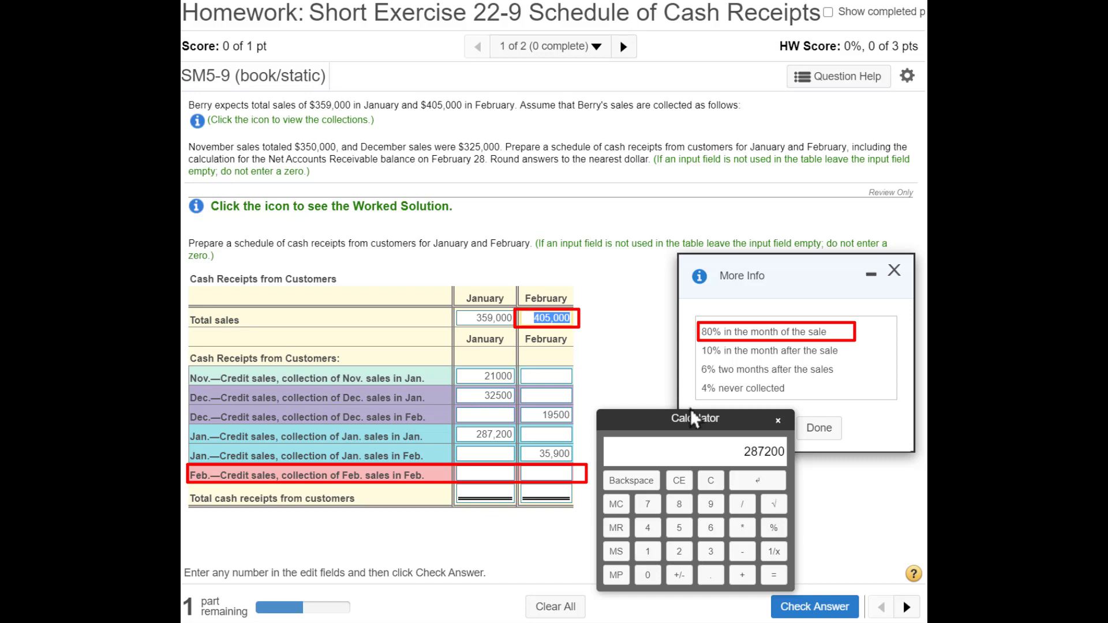
{"action": "left_click", "coordinate": [648, 528]}
{"action": "left_click", "coordinate": [648, 575]}
{"action": "left_click", "coordinate": [680, 528]}
{"action": "left_click", "coordinate": [648, 575]}
{"action": "left_click", "coordinate": [648, 575]}
{"action": "left_click", "coordinate": [649, 575]}
Multiply February's sales by 0.80 and transfer the resulting 324000 to the February cell for February sales collected in February.
{"action": "left_click", "coordinate": [742, 527]}
{"action": "left_click", "coordinate": [710, 575]}
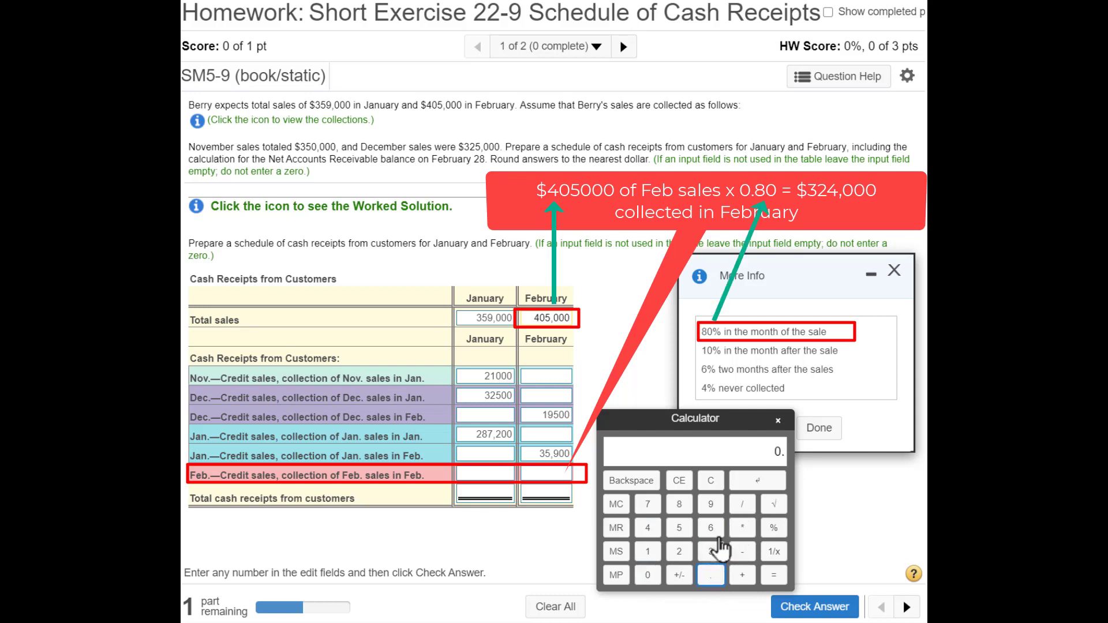
{"action": "left_click", "coordinate": [679, 504]}
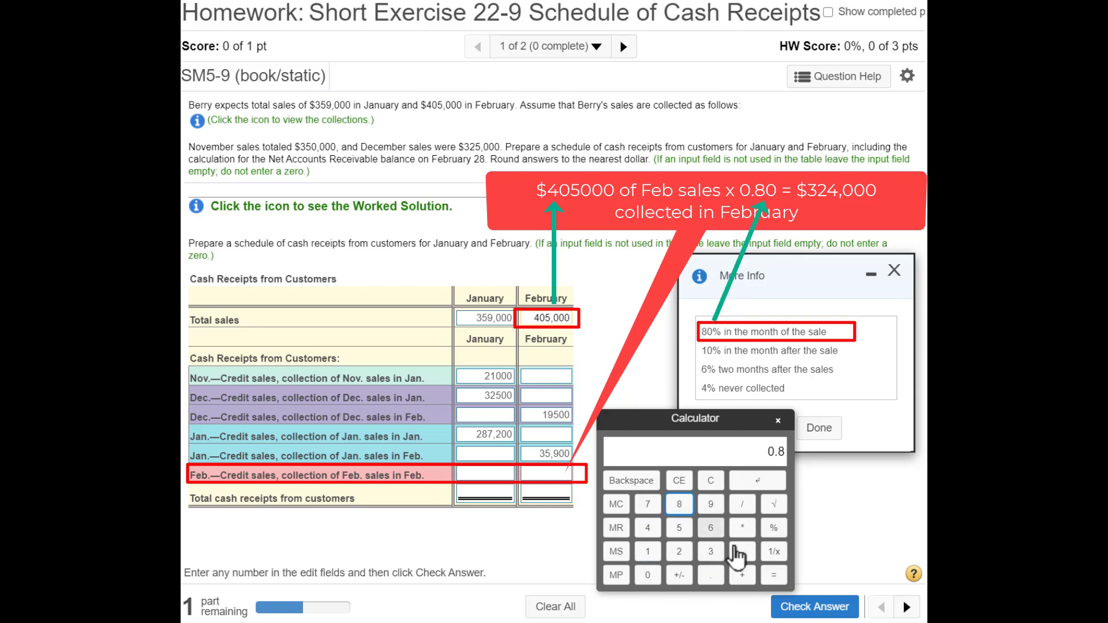
{"action": "left_click", "coordinate": [649, 576]}
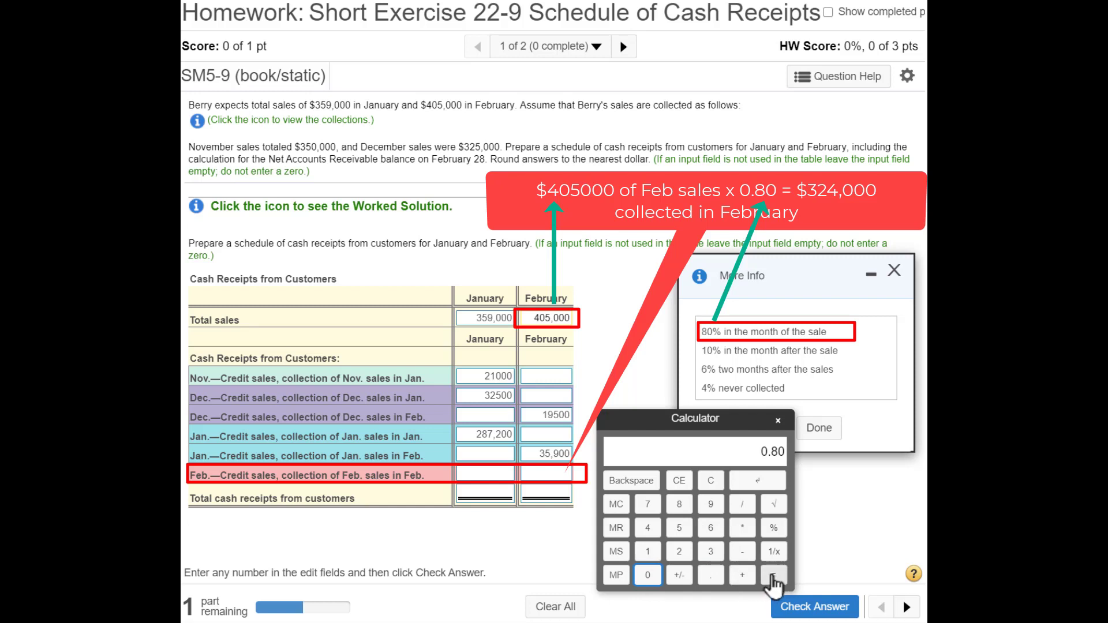
{"action": "left_click", "coordinate": [773, 575]}
{"action": "left_click", "coordinate": [551, 477]}
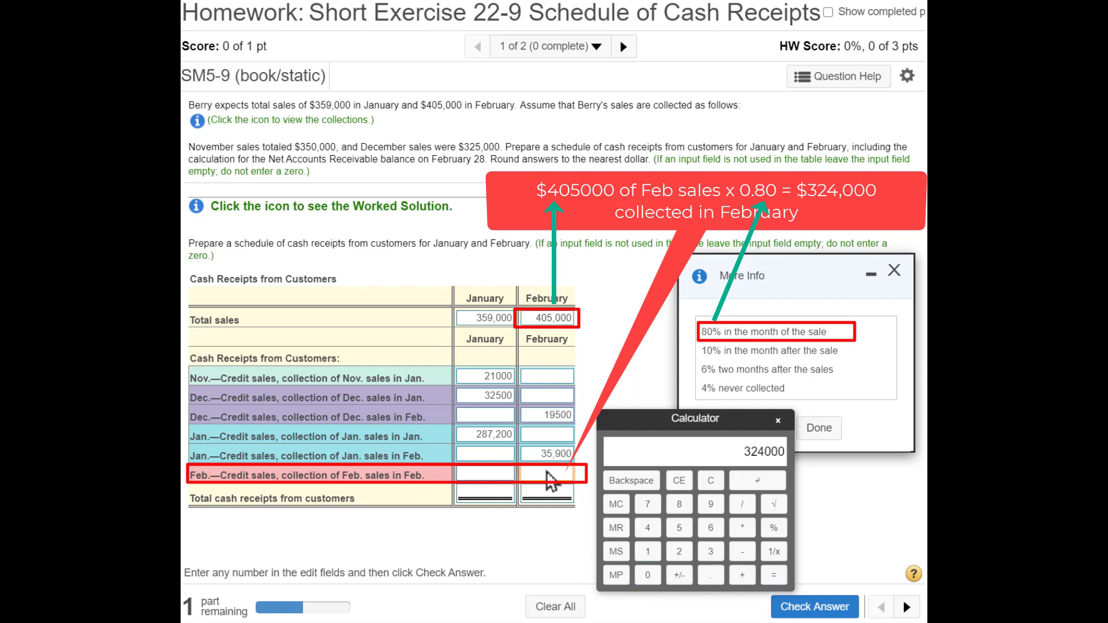
{"action": "left_click", "coordinate": [760, 483]}
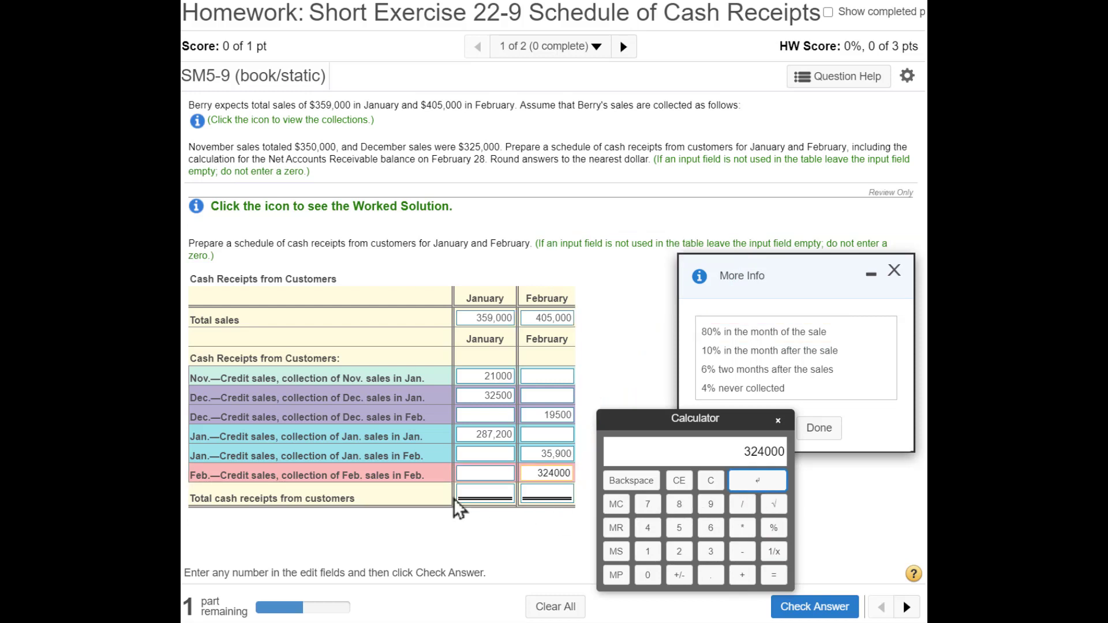
Add up the January collections and enter 340,700 as January's total cash receipts from customers.
{"action": "left_click_drag", "start_coordinate": [365, 499], "coordinate": [220, 504]}
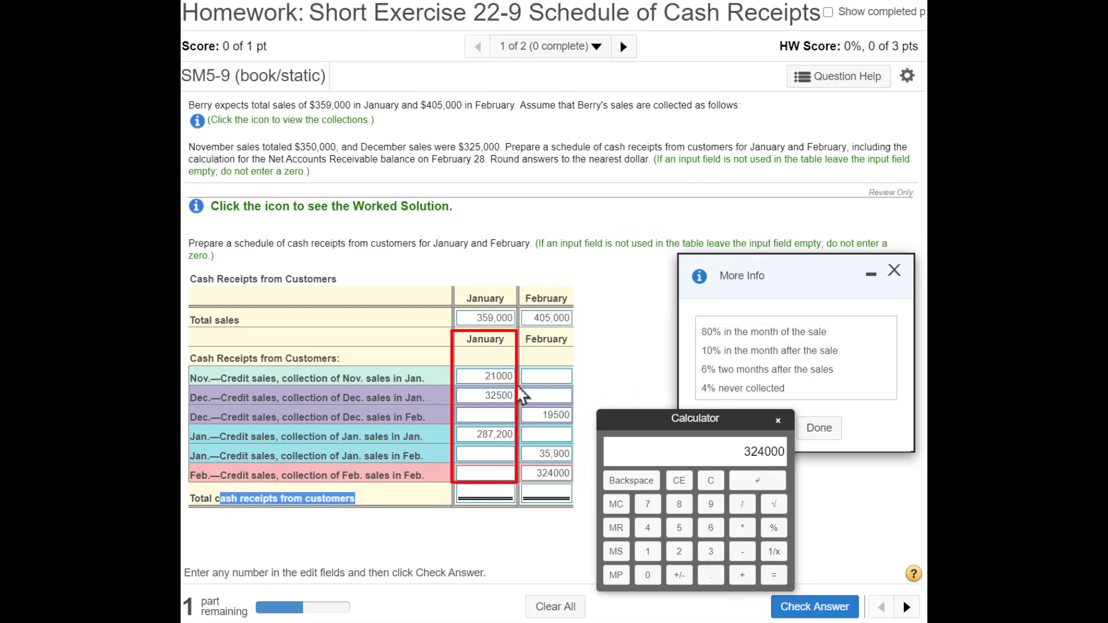
{"action": "left_click", "coordinate": [496, 376]}
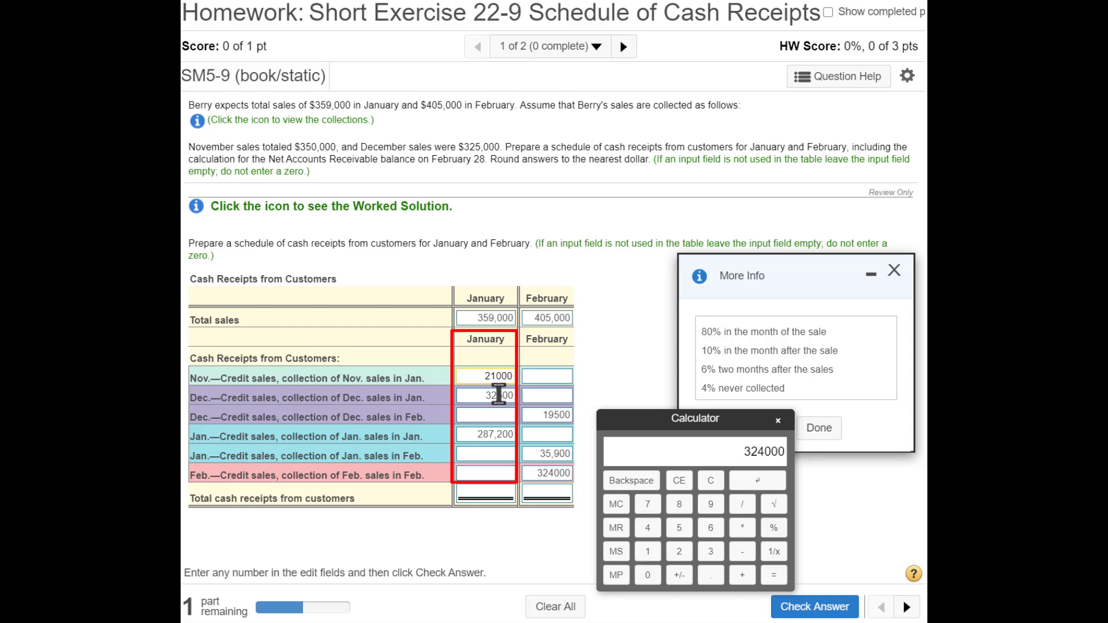
{"action": "double_click", "coordinate": [495, 376]}
{"action": "double_click", "coordinate": [497, 396]}
{"action": "double_click", "coordinate": [490, 434]}
{"action": "left_click", "coordinate": [476, 494]}
Add up the February collections, enter 379,400 as February's total cash receipts, and submit the schedule for checking.
{"action": "left_click", "coordinate": [563, 414]}
{"action": "left_click", "coordinate": [571, 453]}
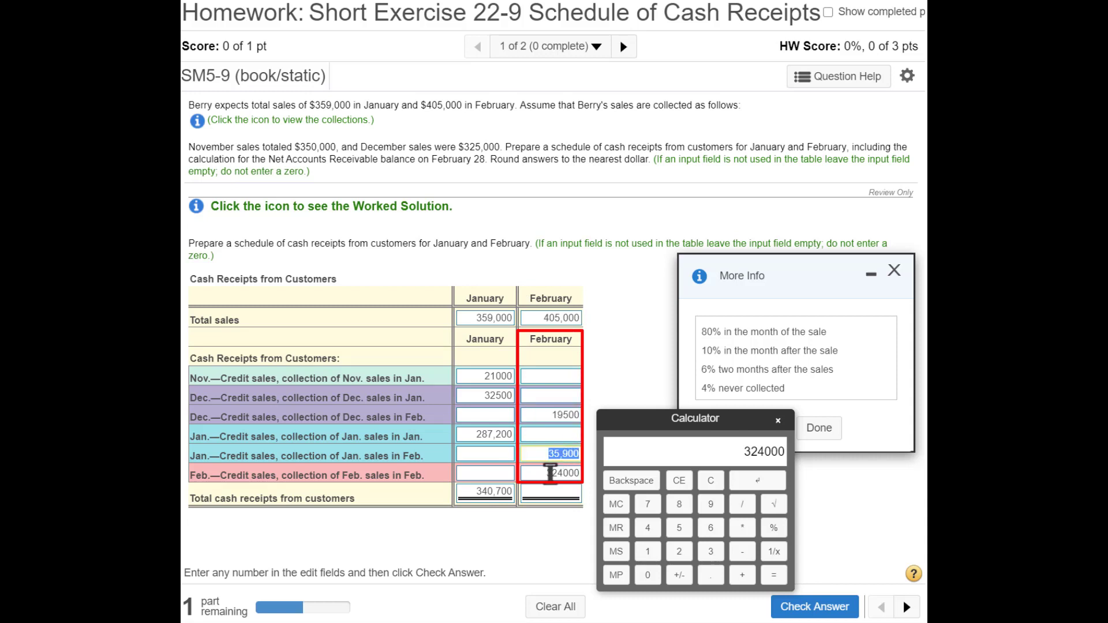
{"action": "left_click", "coordinate": [570, 473]}
{"action": "left_click", "coordinate": [555, 498]}
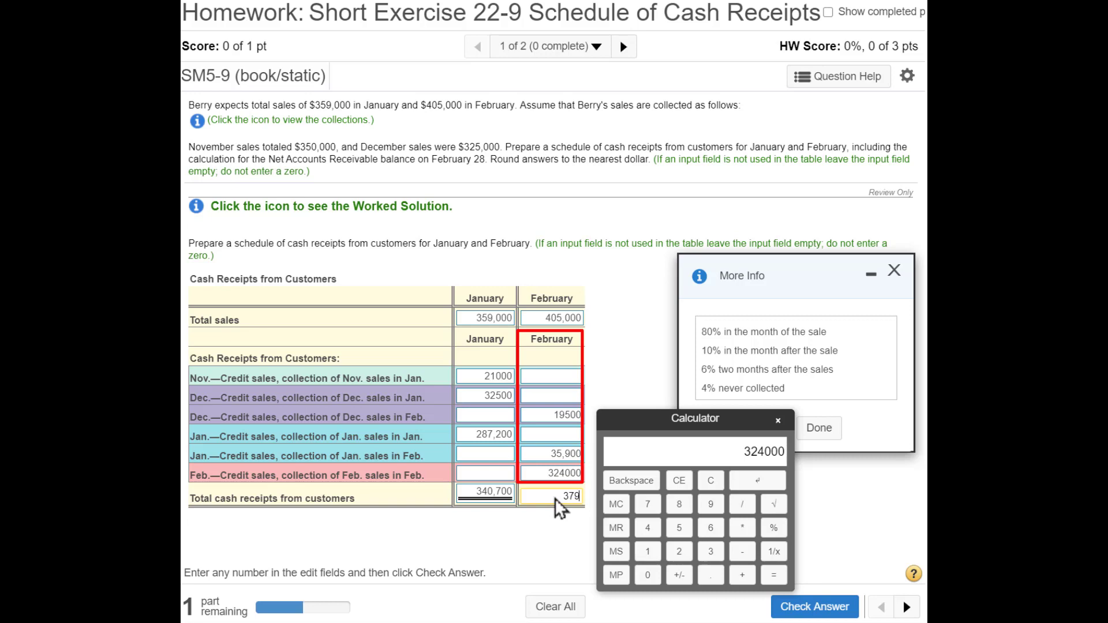
{"action": "type", "text": "379,400"}
{"action": "left_click", "coordinate": [807, 607]}
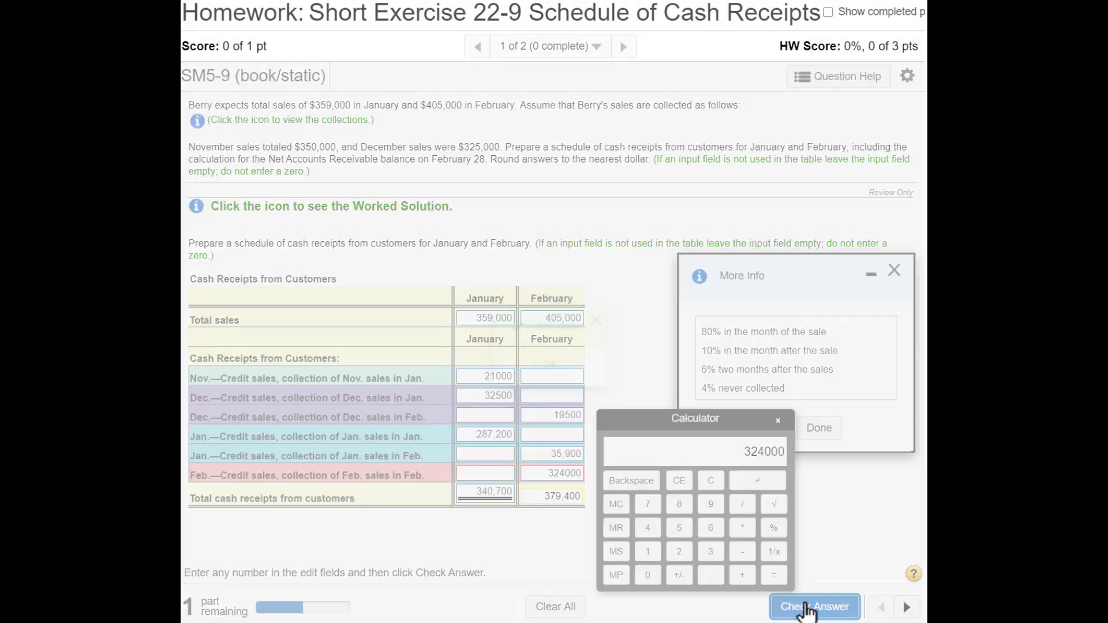
{"action": "left_click", "coordinate": [549, 371]}
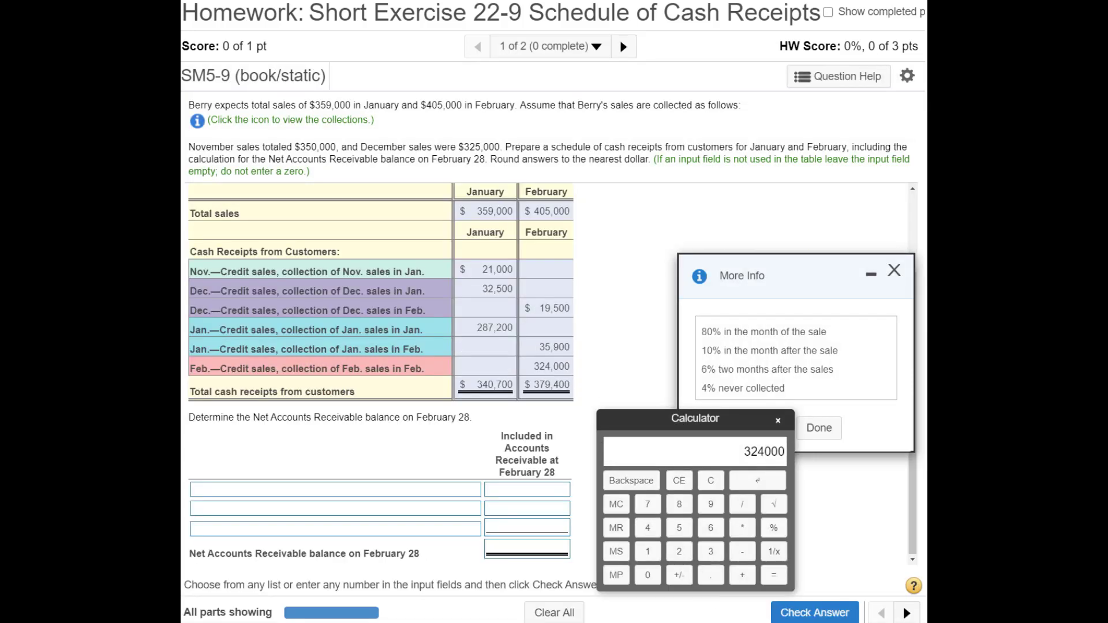
Review the Net Accounts Receivable requirement for February 28, November's sales and the collection percentages, including the share never collected.
{"action": "left_click_drag", "start_coordinate": [201, 417], "coordinate": [478, 422]}
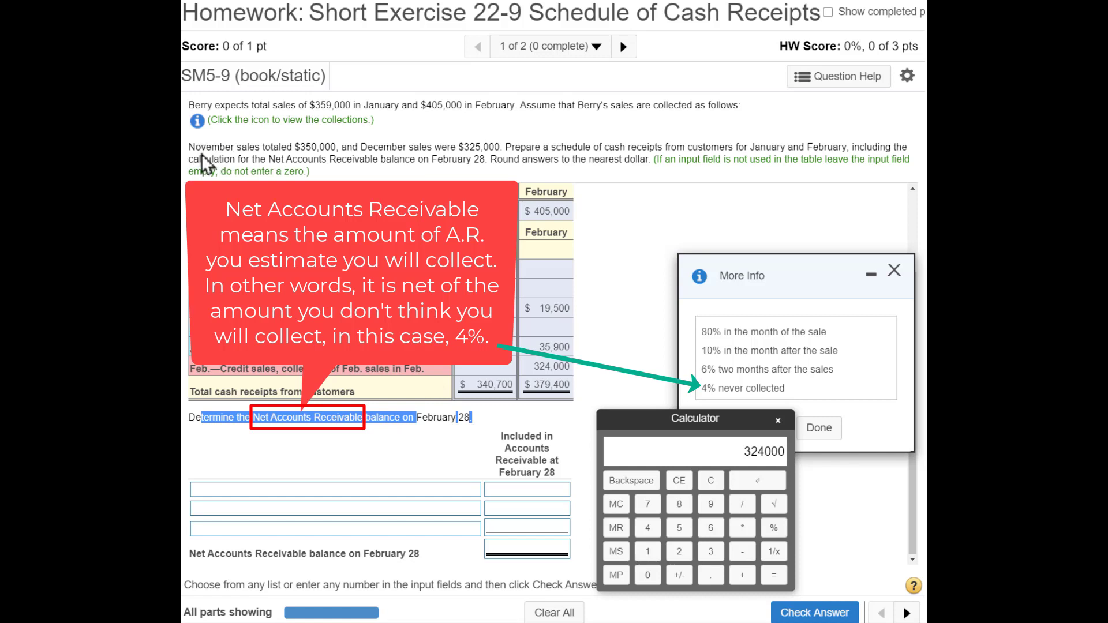
{"action": "left_click_drag", "start_coordinate": [345, 146], "coordinate": [224, 153]}
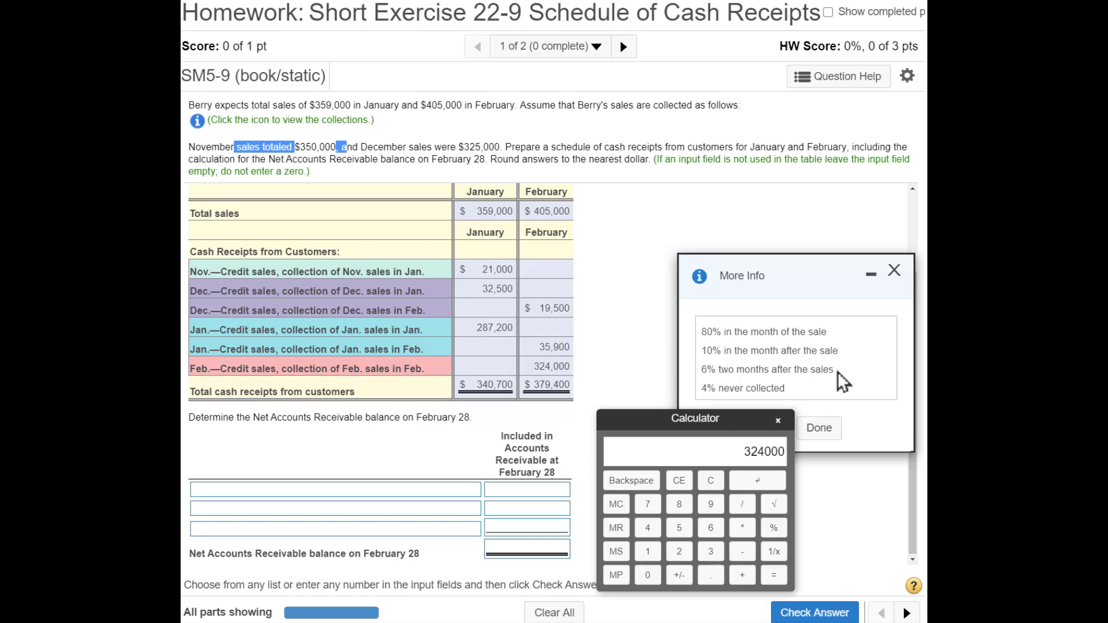
{"action": "left_click_drag", "start_coordinate": [838, 372], "coordinate": [694, 337]}
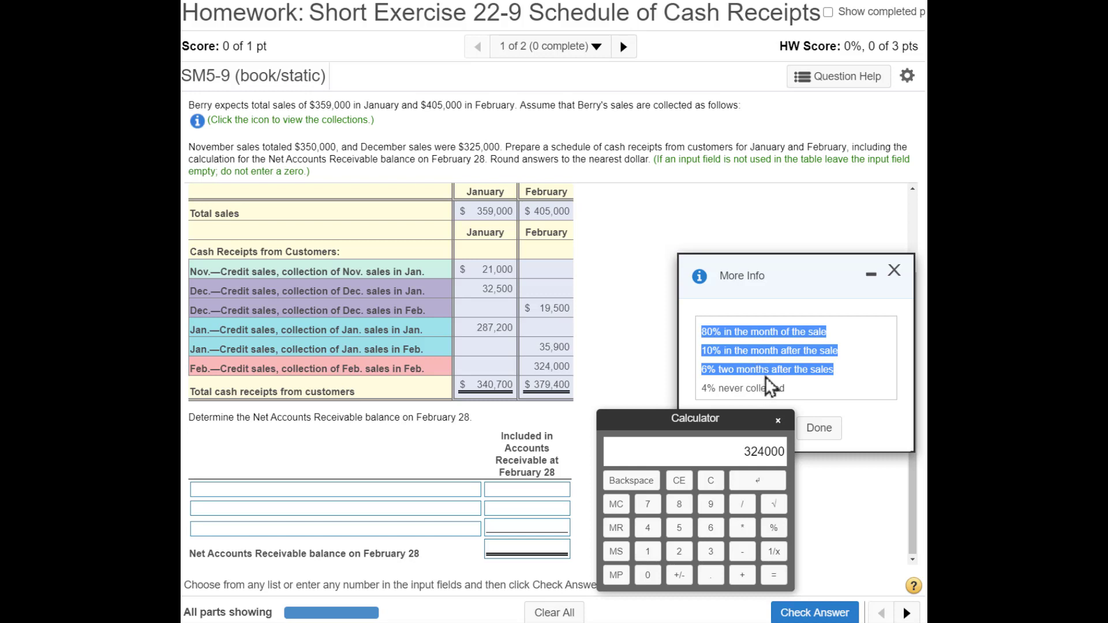
{"action": "left_click_drag", "start_coordinate": [791, 385], "coordinate": [695, 396]}
{"action": "left_click_drag", "start_coordinate": [838, 373], "coordinate": [697, 349]}
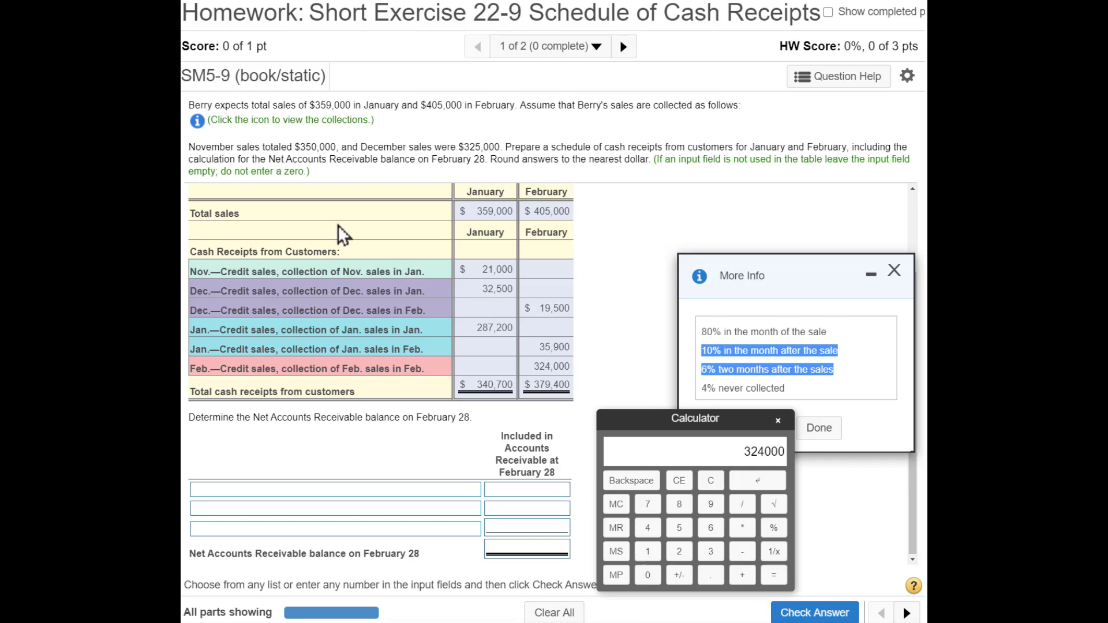
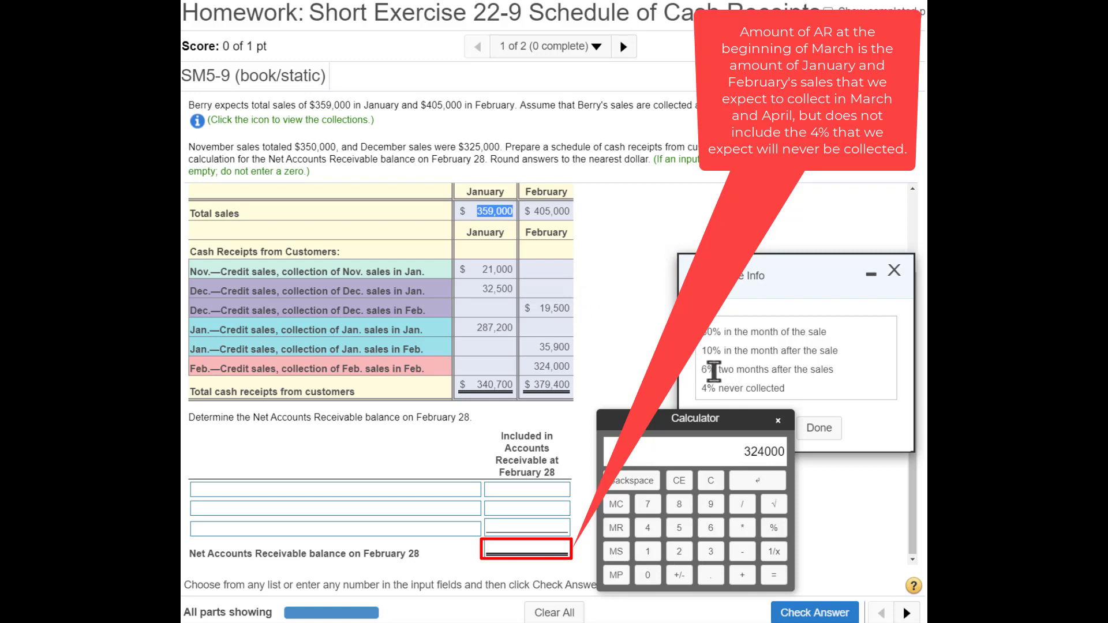
Set the first Accounts Receivable line to "Jan.—Credit sales, collection of Jan. sales in Mar.", based on the 6% collected two months after the sales.
{"action": "left_click_drag", "start_coordinate": [716, 370], "coordinate": [832, 372]}
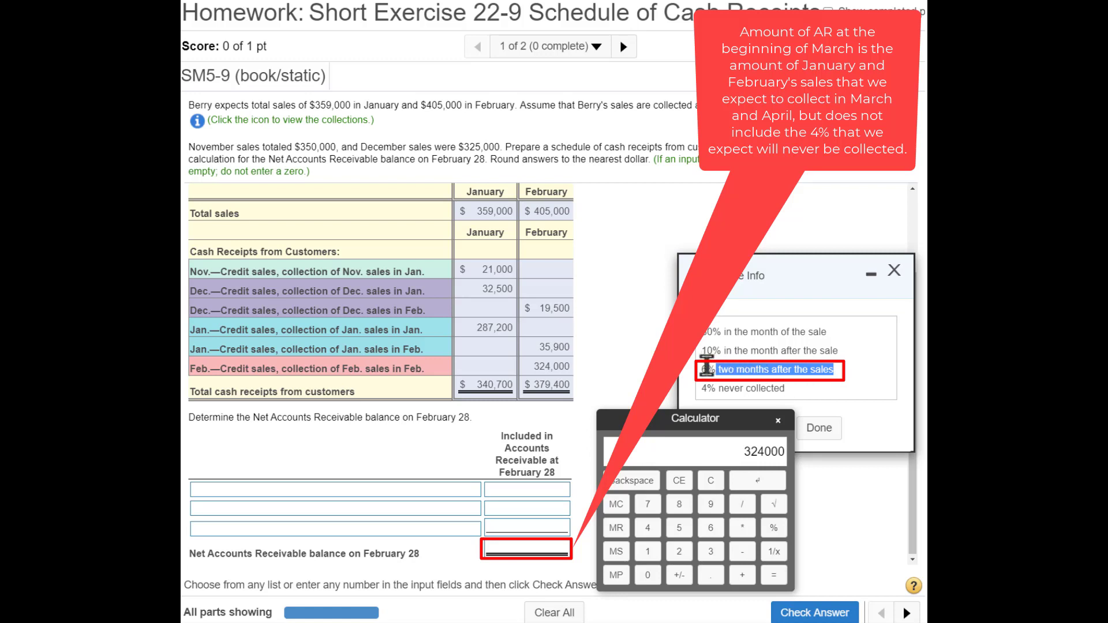
{"action": "left_click", "coordinate": [473, 490]}
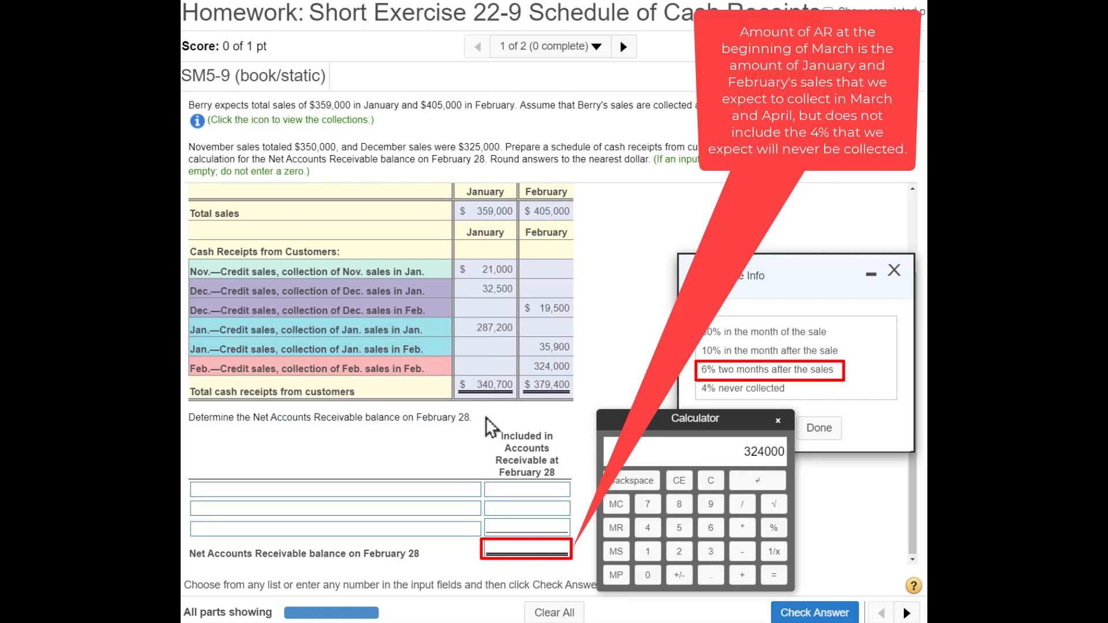
{"action": "left_click_drag", "start_coordinate": [486, 417], "coordinate": [229, 417]}
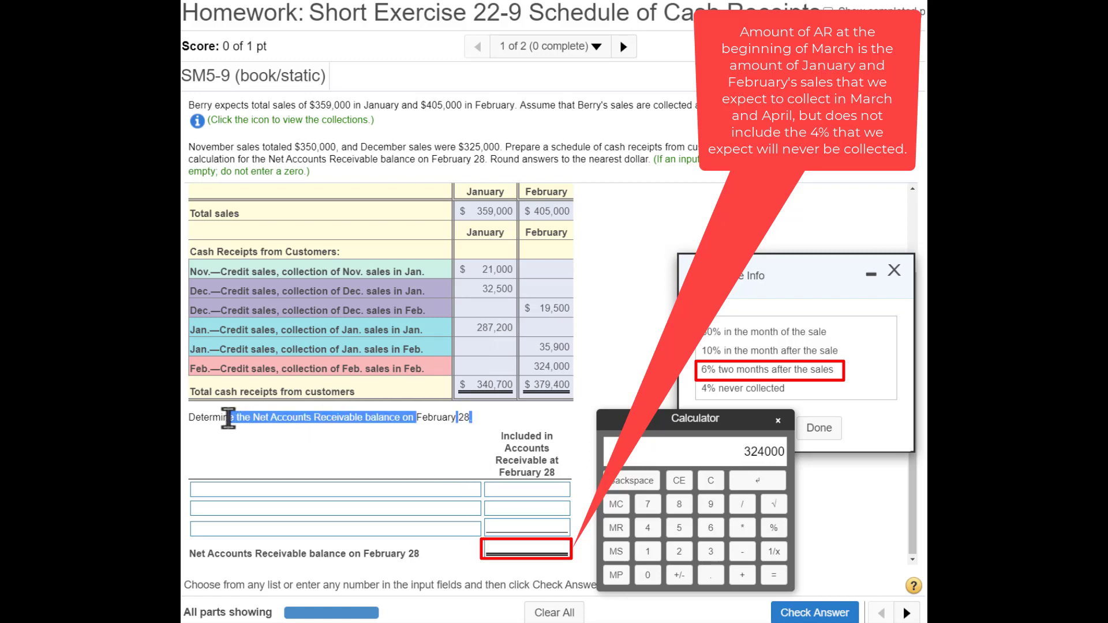
{"action": "left_click", "coordinate": [266, 490]}
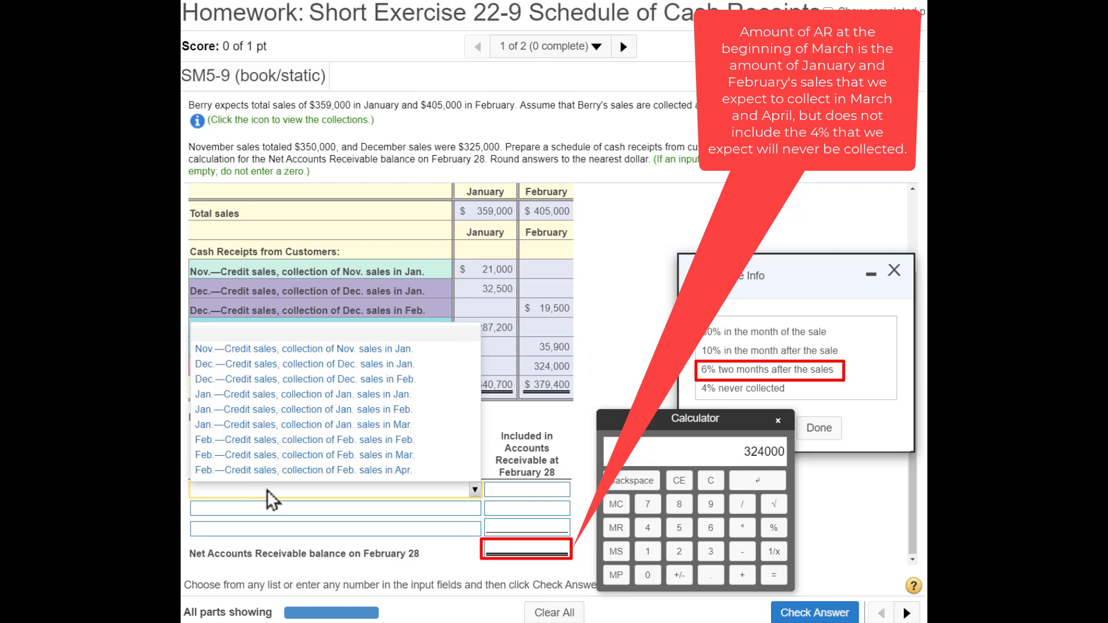
{"action": "left_click", "coordinate": [287, 427]}
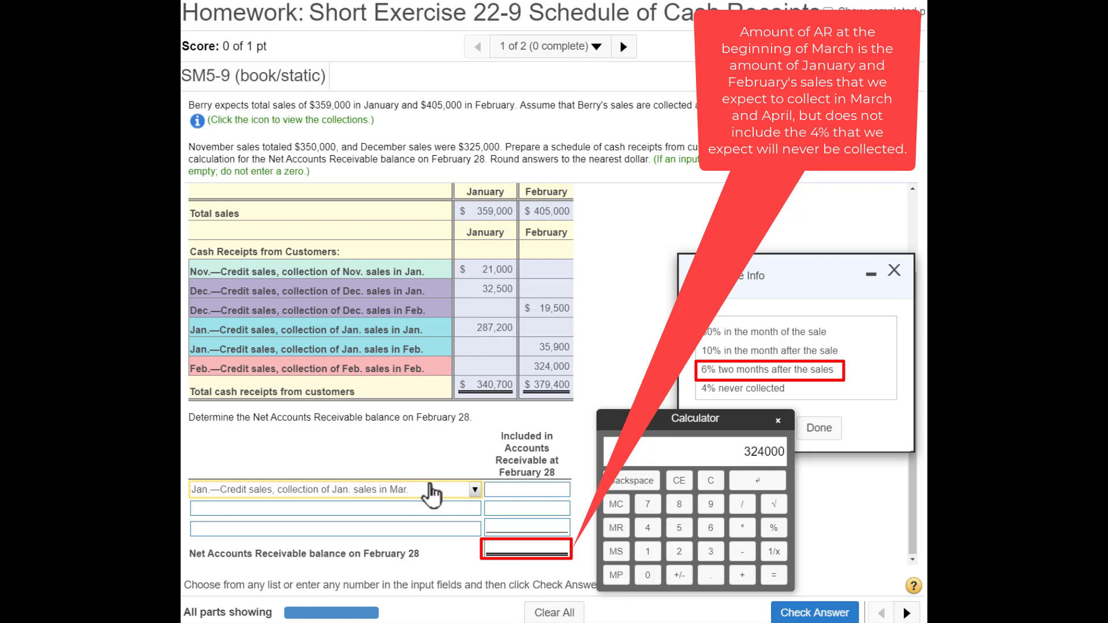
Multiply January's sales of 359000 by 0.06 and transfer the resulting 21540 to the amount for January sales collected in March.
{"action": "double_click", "coordinate": [483, 210]}
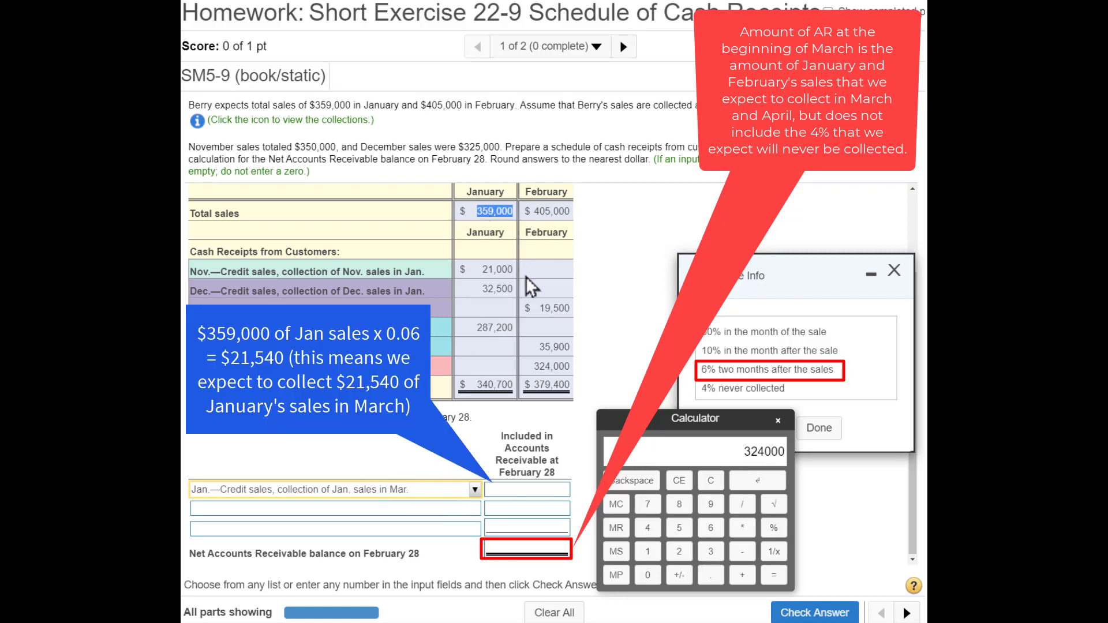
{"action": "left_click_drag", "start_coordinate": [705, 370], "coordinate": [829, 370]}
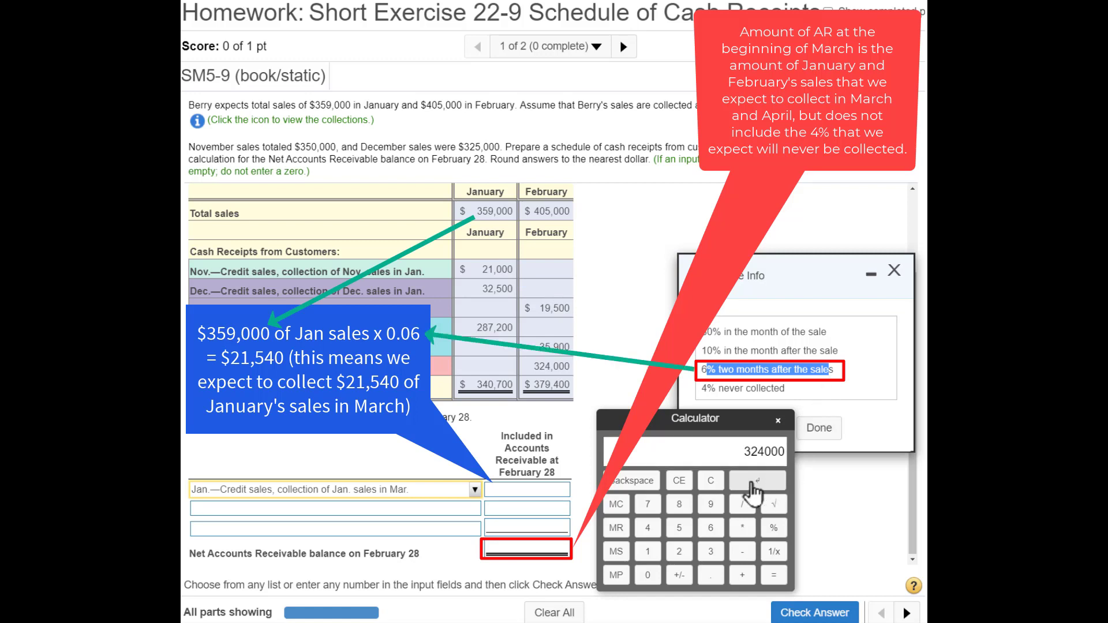
{"action": "left_click", "coordinate": [711, 482]}
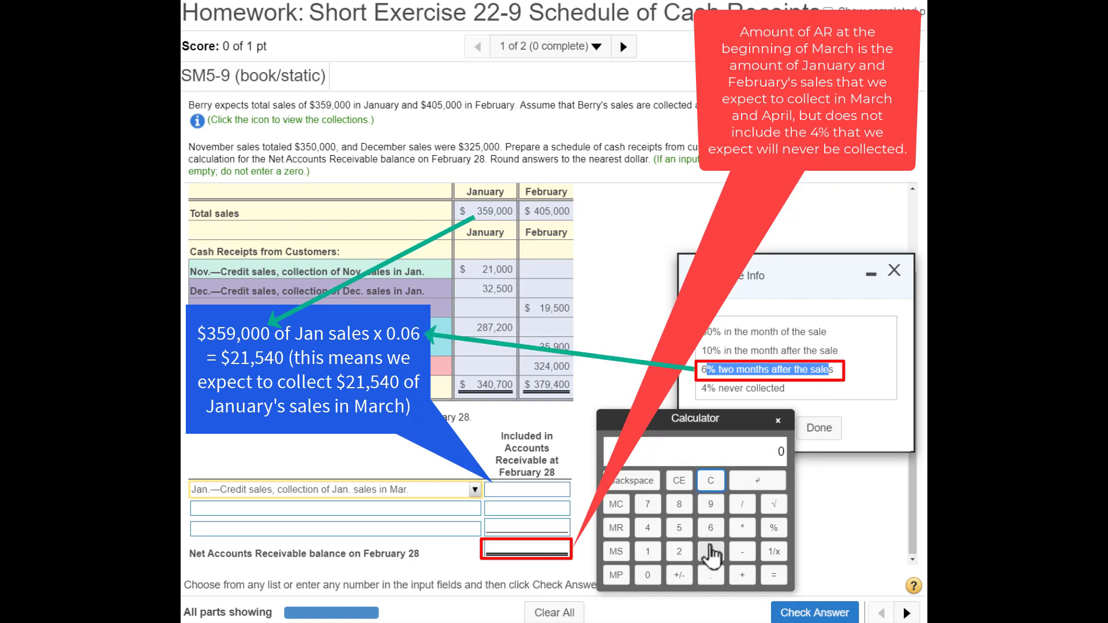
{"action": "double_click", "coordinate": [495, 211]}
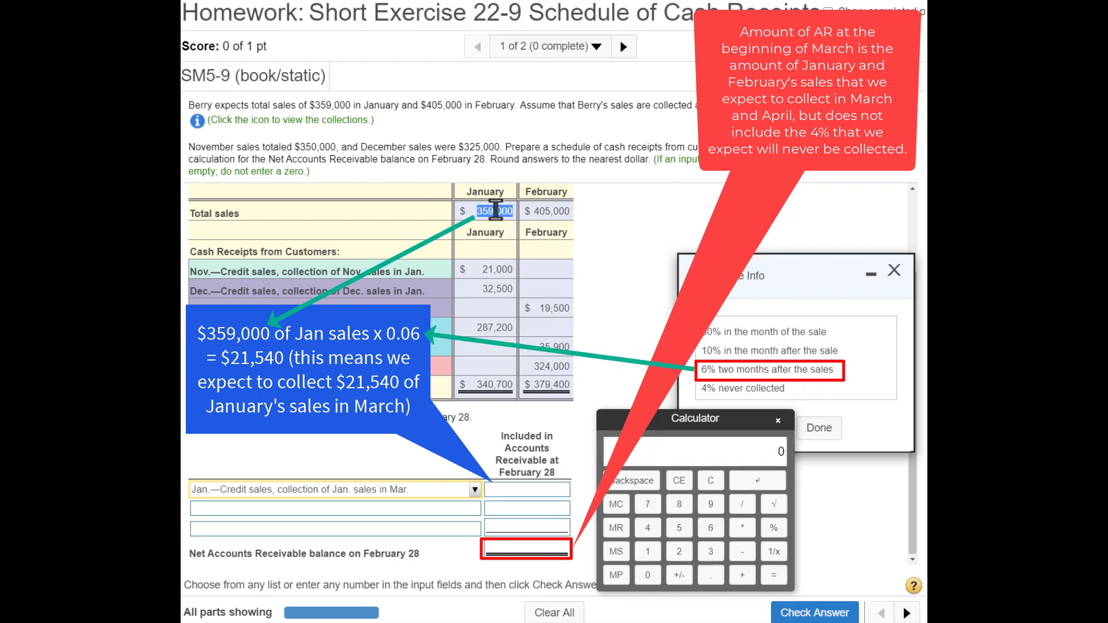
{"action": "left_click", "coordinate": [711, 553]}
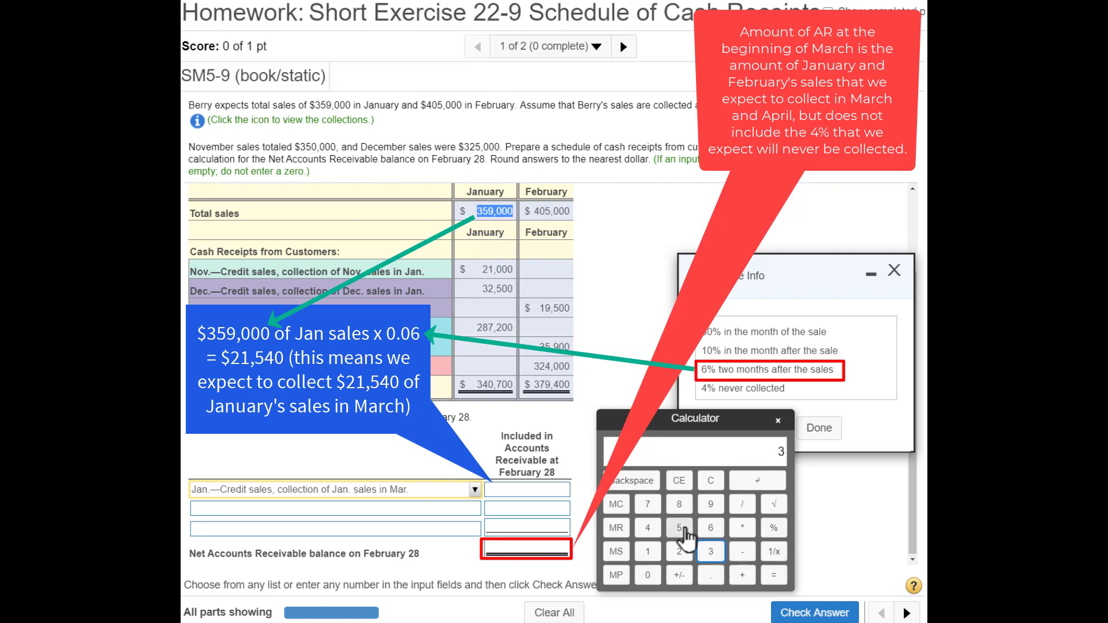
{"action": "left_click", "coordinate": [680, 528]}
{"action": "left_click", "coordinate": [709, 502]}
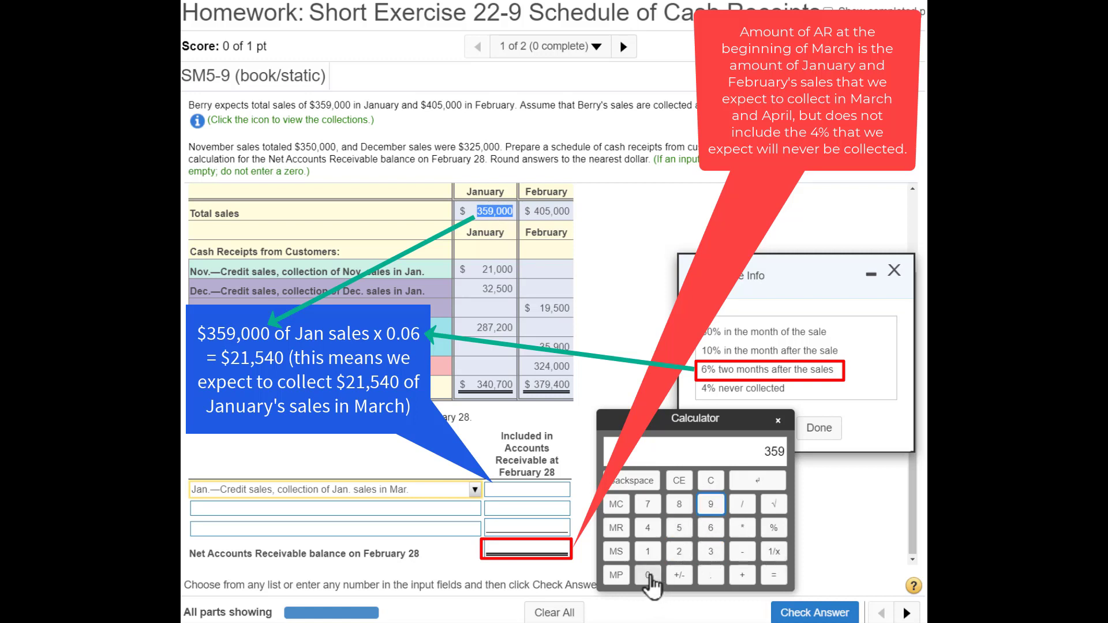
{"action": "left_click", "coordinate": [648, 575]}
{"action": "left_click", "coordinate": [647, 575]}
{"action": "left_click", "coordinate": [648, 575]}
{"action": "left_click", "coordinate": [743, 507]}
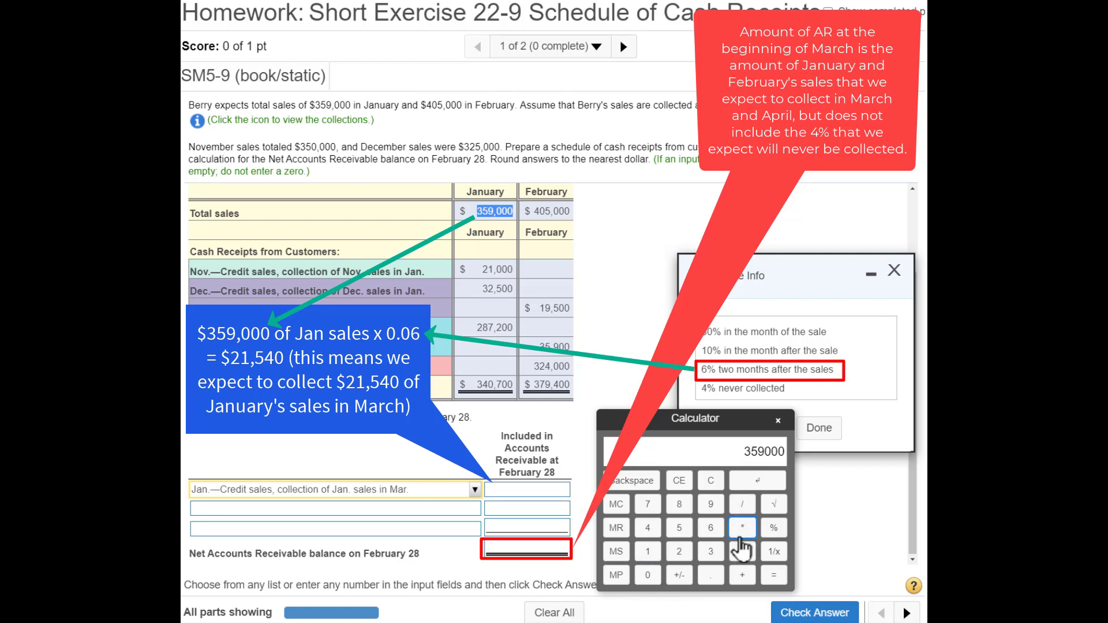
{"action": "left_click", "coordinate": [711, 576]}
{"action": "left_click", "coordinate": [647, 575]}
{"action": "left_click", "coordinate": [710, 528]}
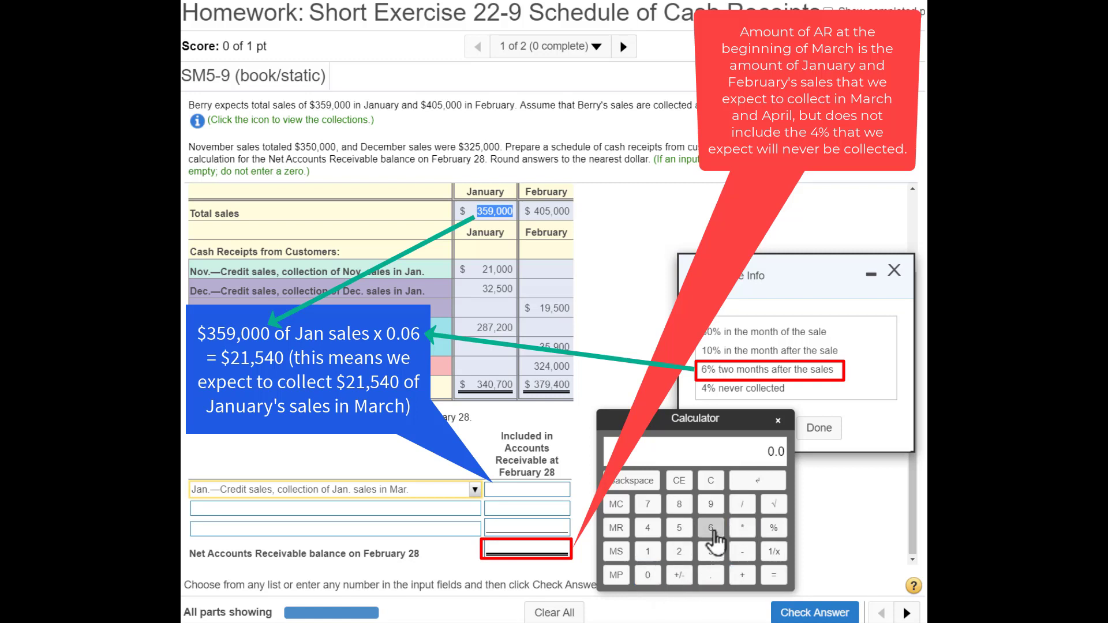
{"action": "left_click", "coordinate": [774, 575]}
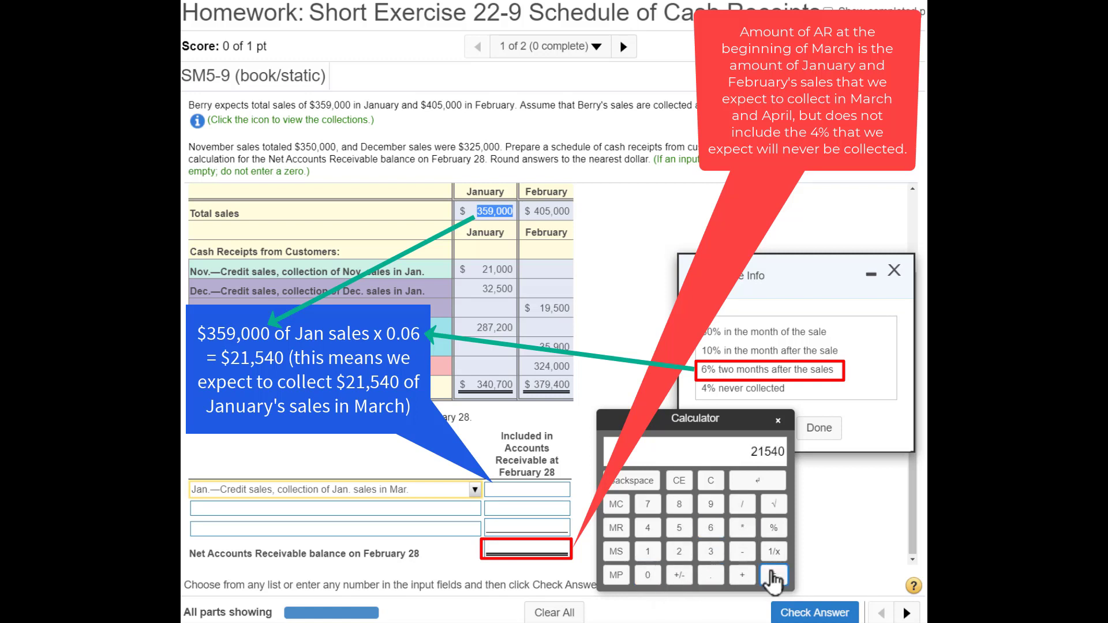
{"action": "left_click", "coordinate": [530, 488]}
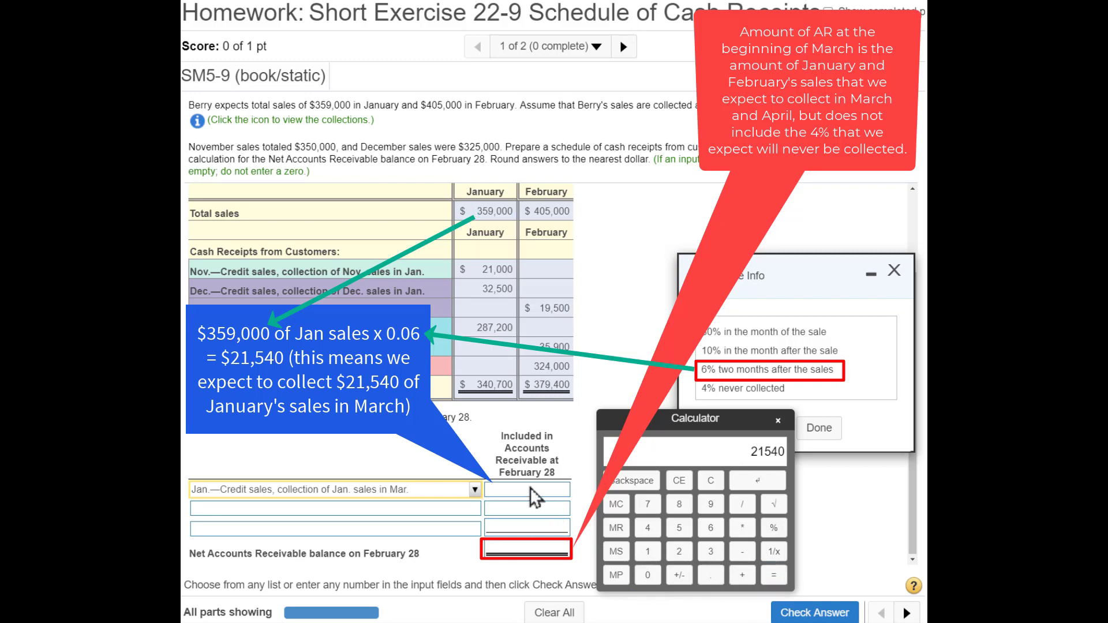
{"action": "left_click", "coordinate": [763, 486]}
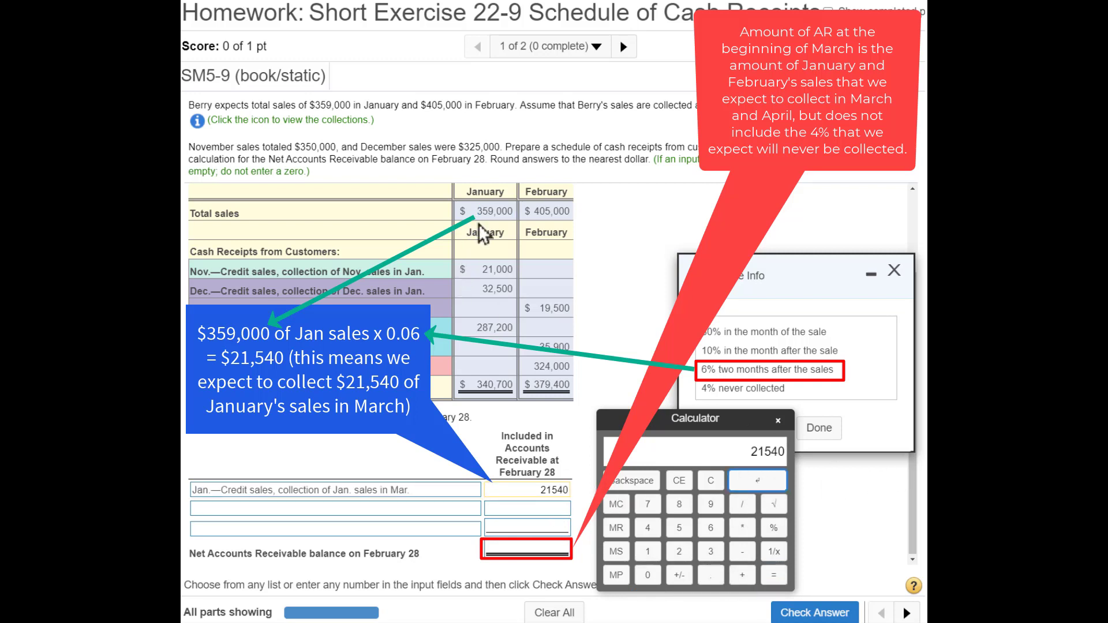
Set the second and third Accounts Receivable lines to the collection of February sales in March and in April.
{"action": "double_click", "coordinate": [540, 212]}
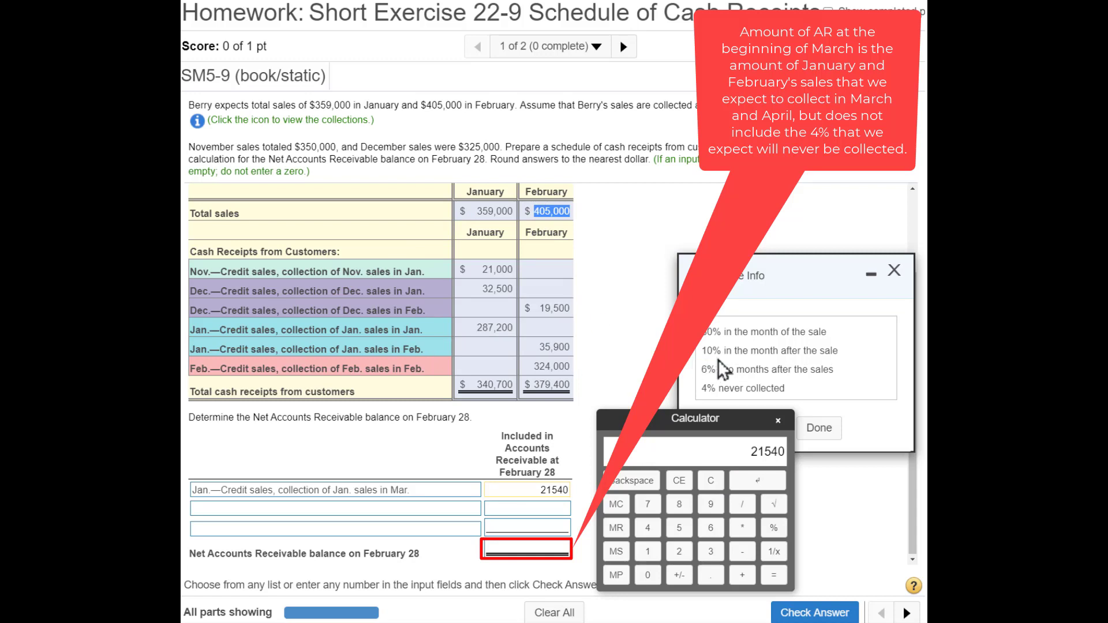
{"action": "left_click_drag", "start_coordinate": [703, 350], "coordinate": [831, 351]}
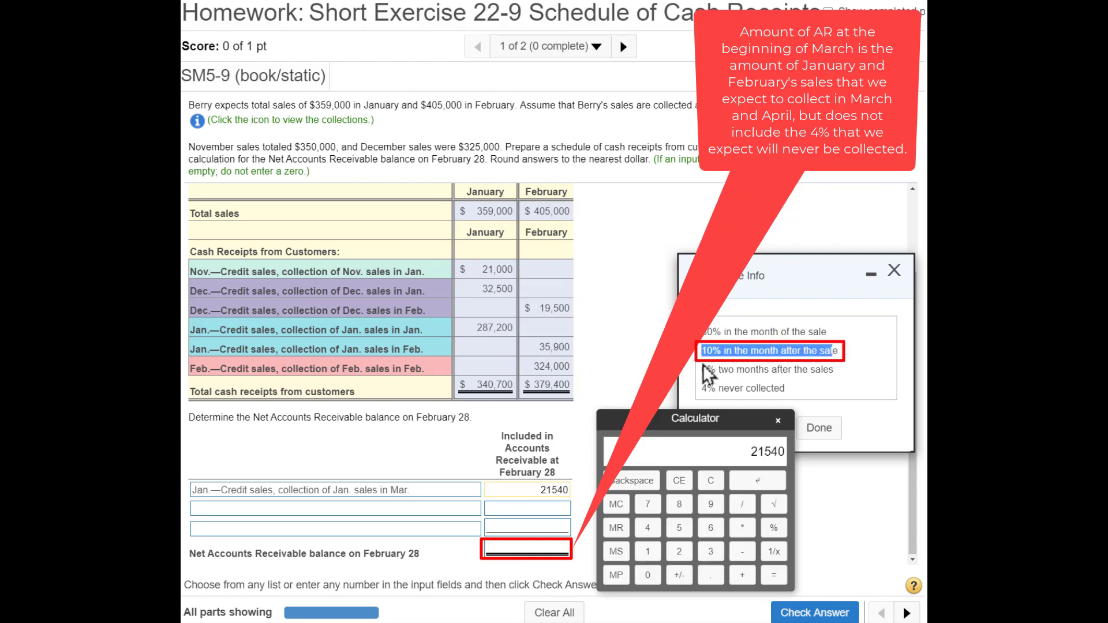
{"action": "left_click_drag", "start_coordinate": [703, 370], "coordinate": [836, 376]}
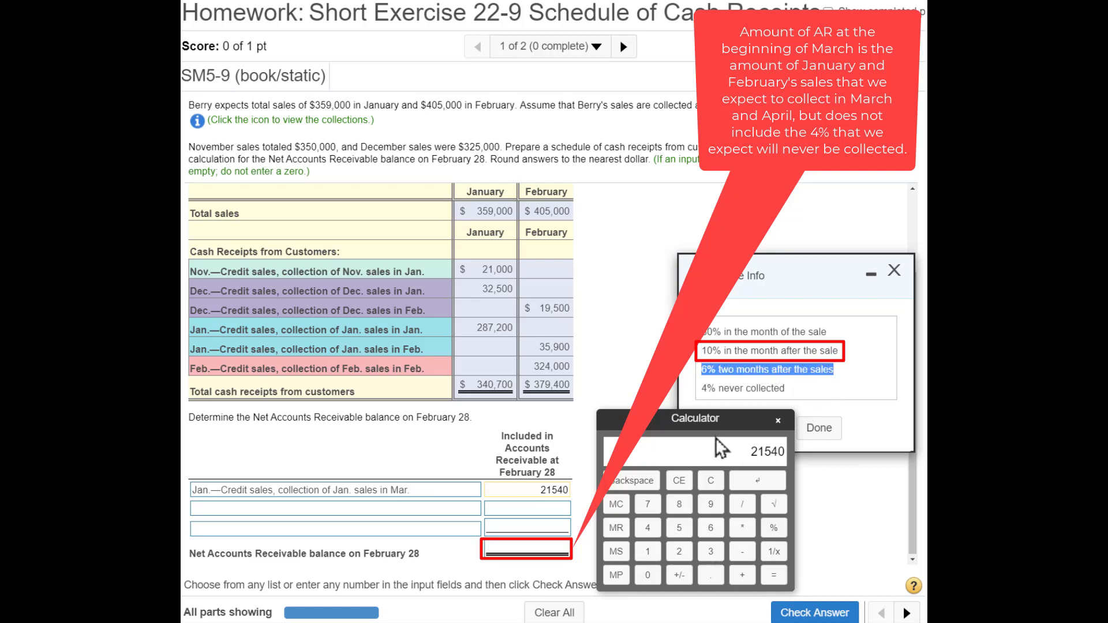
{"action": "left_click", "coordinate": [420, 507]}
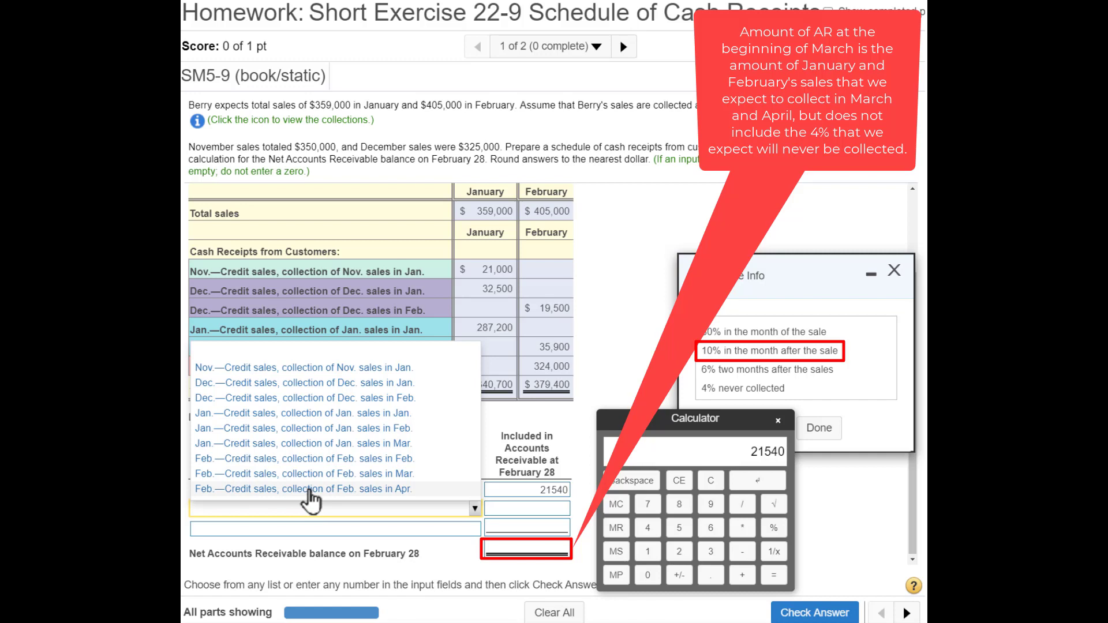
{"action": "left_click", "coordinate": [324, 476]}
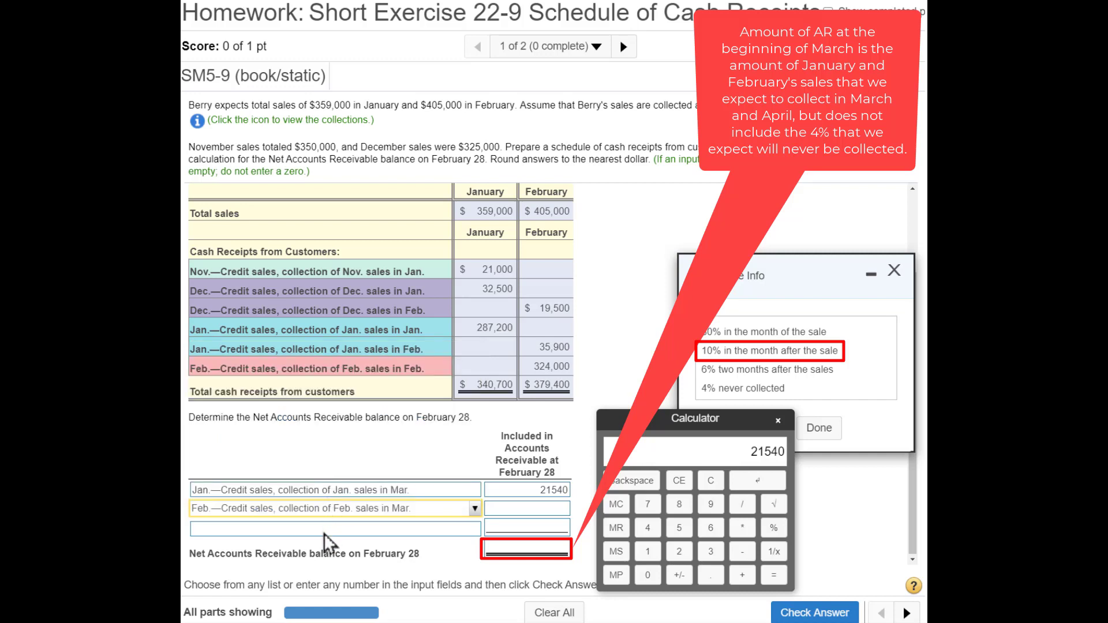
{"action": "left_click", "coordinate": [324, 534]}
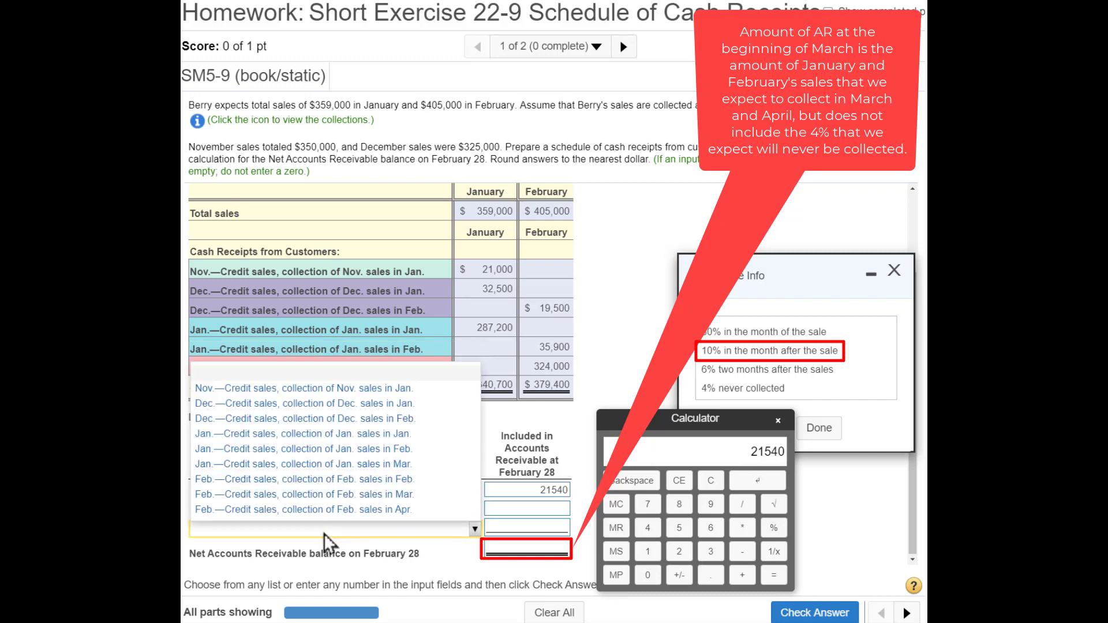
{"action": "left_click", "coordinate": [304, 511]}
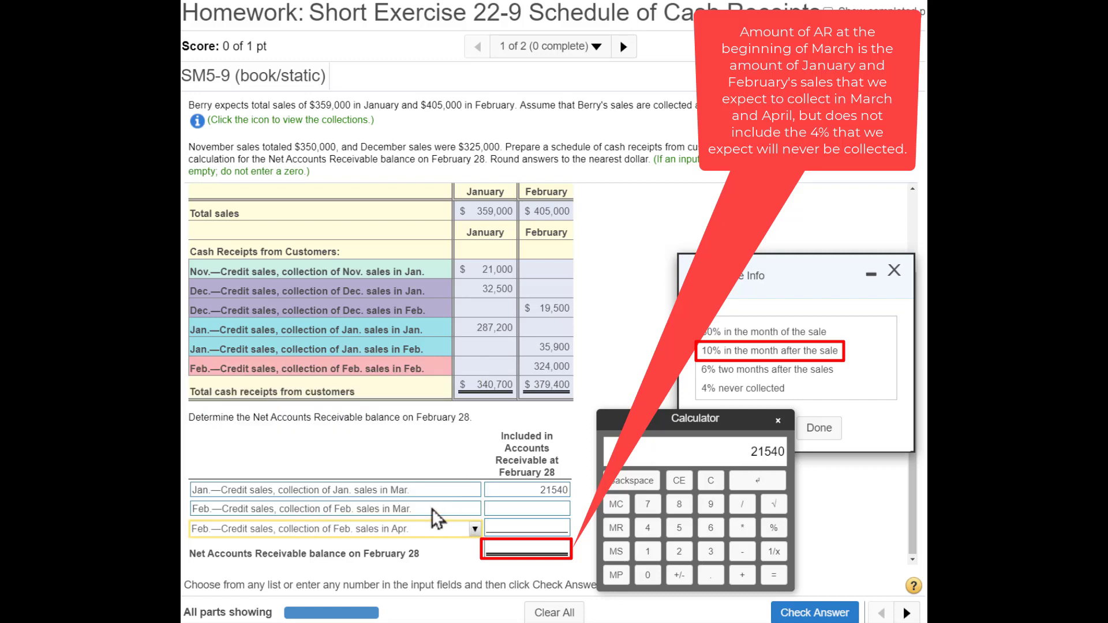
Enter 40,500, 10% of February's sales, as the amount for February sales collected in March.
{"action": "left_click", "coordinate": [500, 506]}
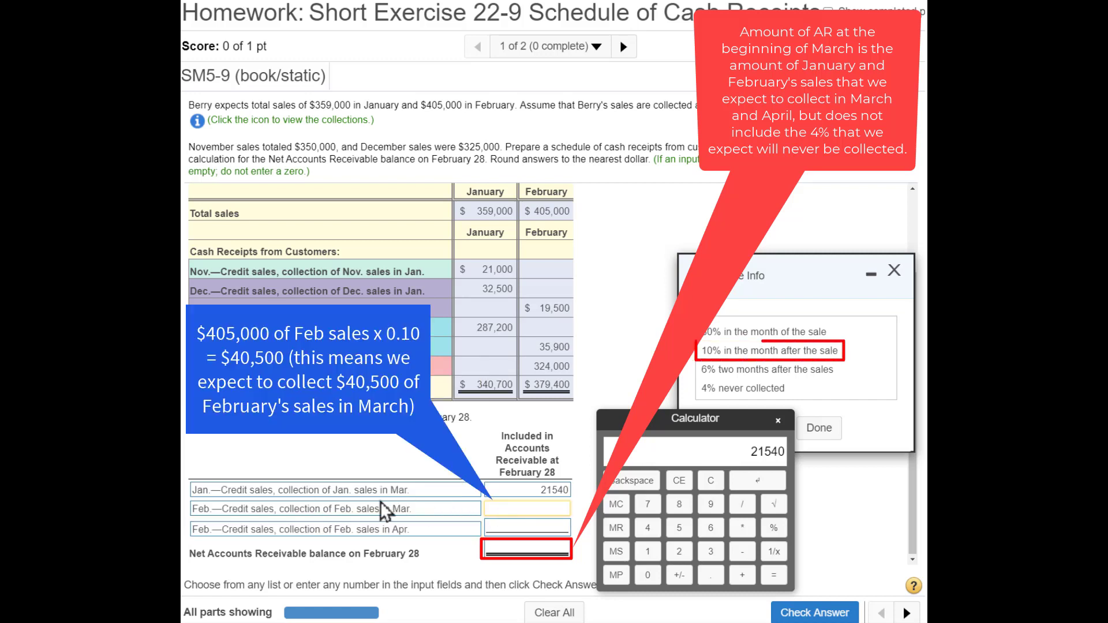
{"action": "double_click", "coordinate": [548, 211]}
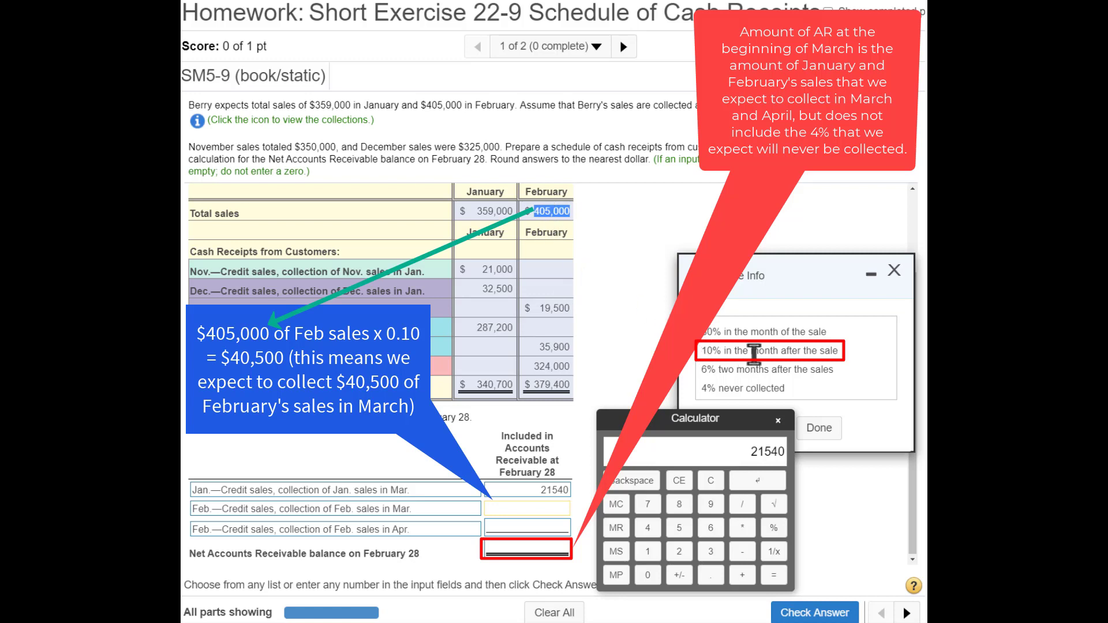
{"action": "left_click_drag", "start_coordinate": [843, 351], "coordinate": [703, 354]}
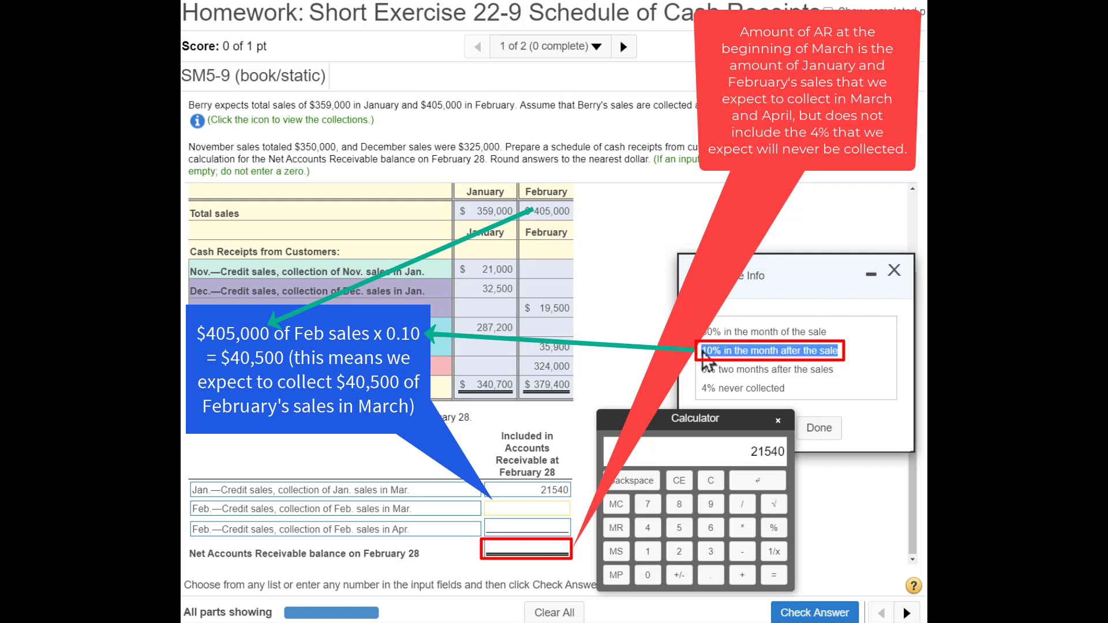
{"action": "double_click", "coordinate": [551, 211]}
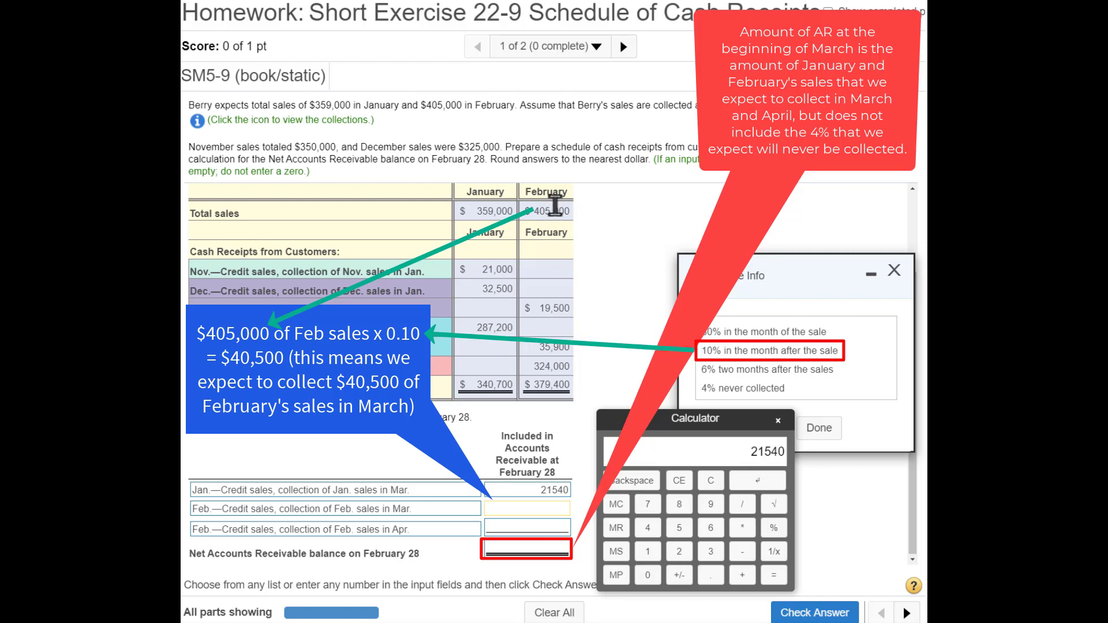
{"action": "left_click", "coordinate": [532, 509]}
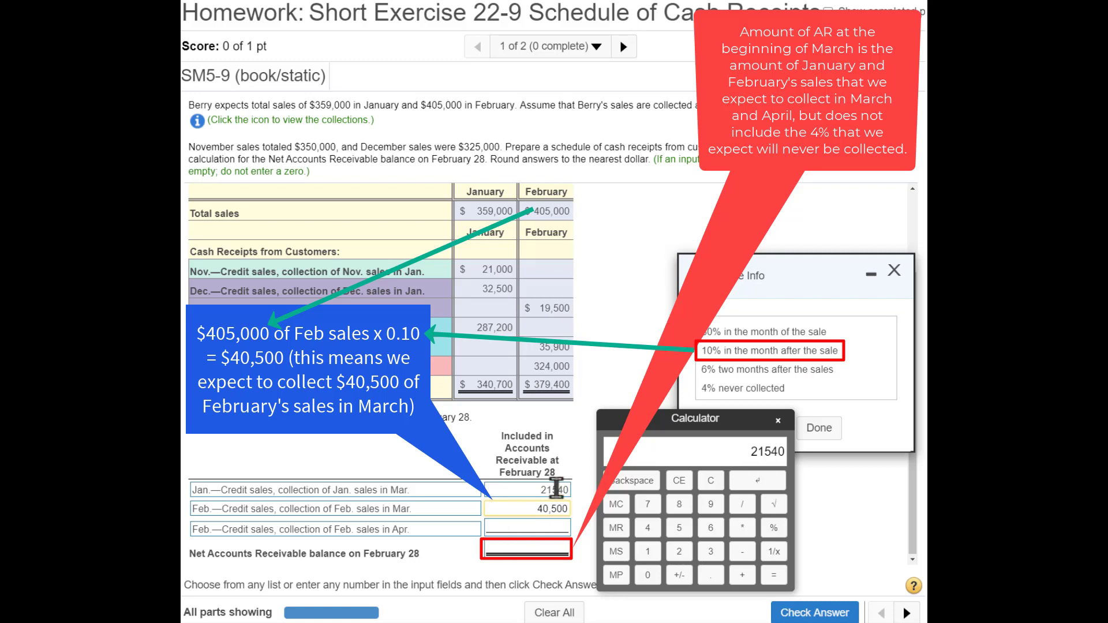
Multiply February's sales of 405000 by 0.06, the share collected two months after the sales, on the calculator.
{"action": "double_click", "coordinate": [545, 212]}
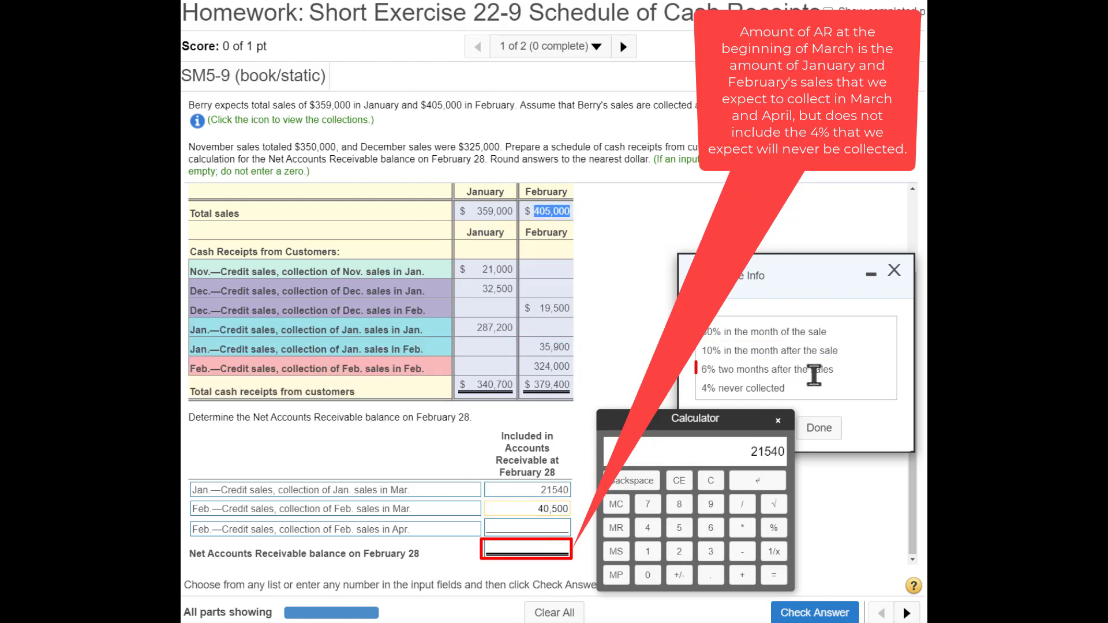
{"action": "mouse_move", "coordinate": [845, 378]}
{"action": "left_mouse_down"}
{"action": "mouse_move", "coordinate": [701, 375]}
{"action": "mouse_move", "coordinate": [773, 372]}
{"action": "mouse_move", "coordinate": [751, 388]}
{"action": "left_mouse_up"}
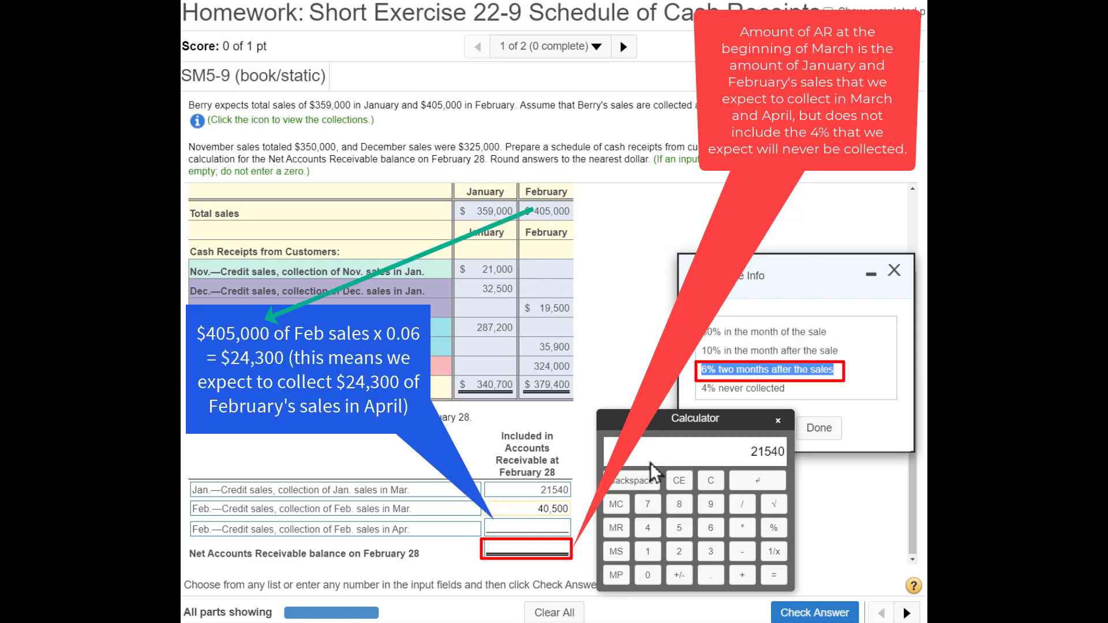
{"action": "left_click", "coordinate": [712, 483]}
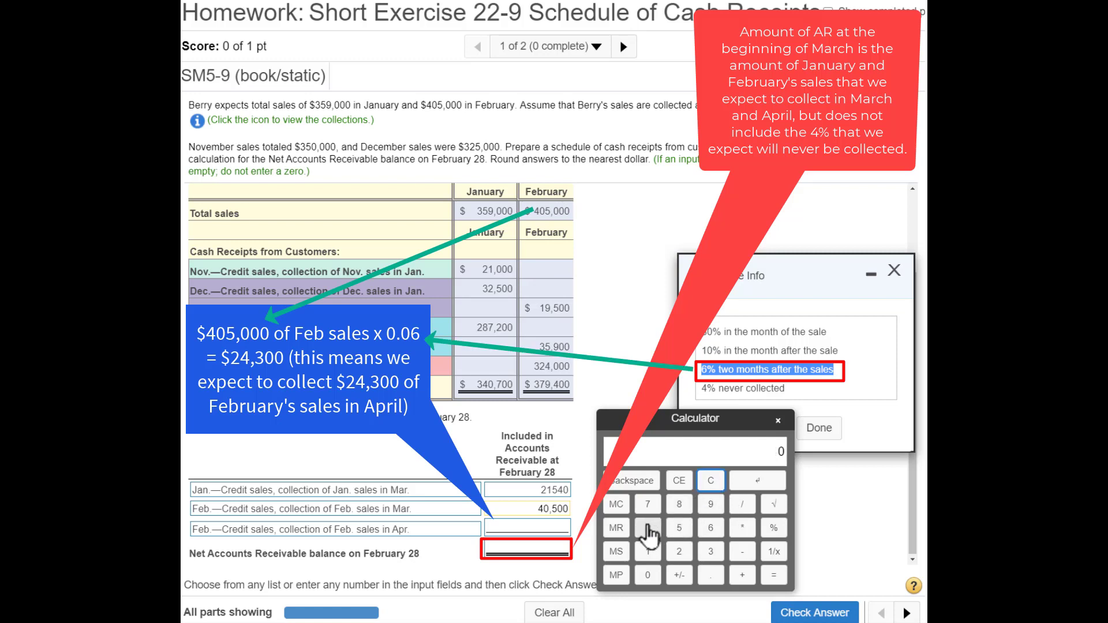
{"action": "left_click", "coordinate": [648, 530]}
{"action": "left_click", "coordinate": [648, 575]}
{"action": "left_click", "coordinate": [680, 528]}
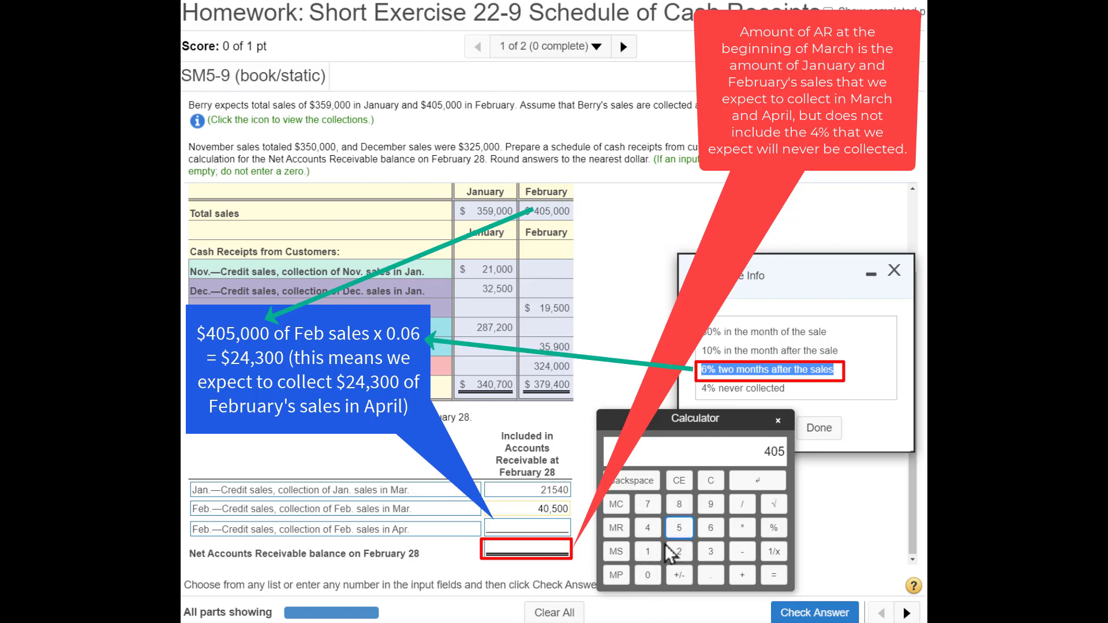
{"action": "left_click", "coordinate": [648, 575]}
{"action": "left_click", "coordinate": [647, 575]}
{"action": "left_click", "coordinate": [648, 576]}
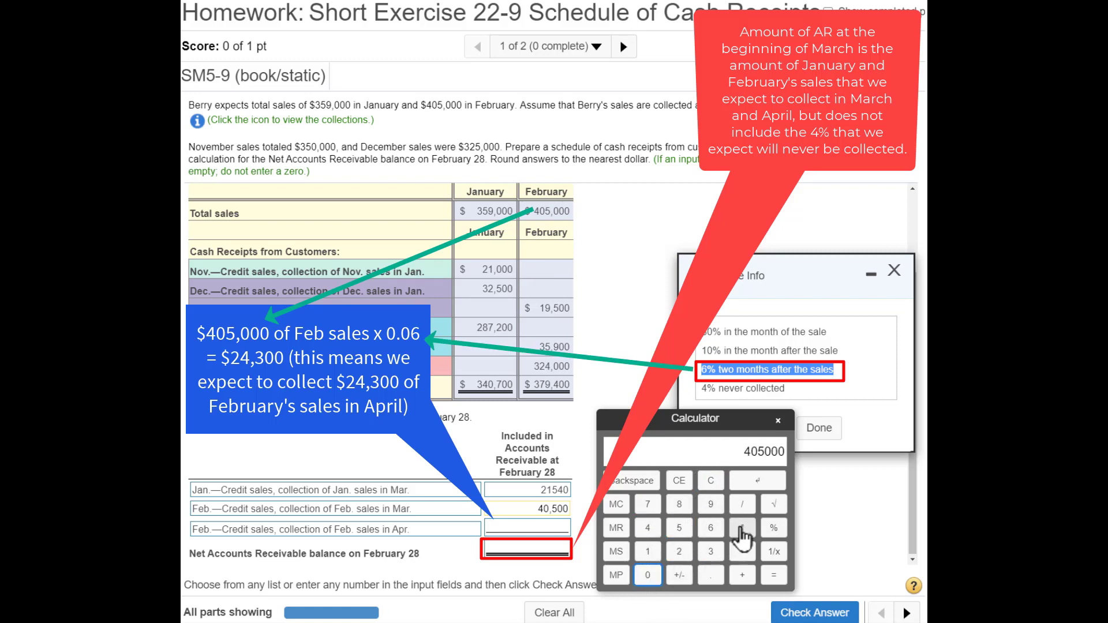
{"action": "left_click", "coordinate": [742, 527]}
{"action": "left_click", "coordinate": [711, 576]}
{"action": "left_click", "coordinate": [648, 576]}
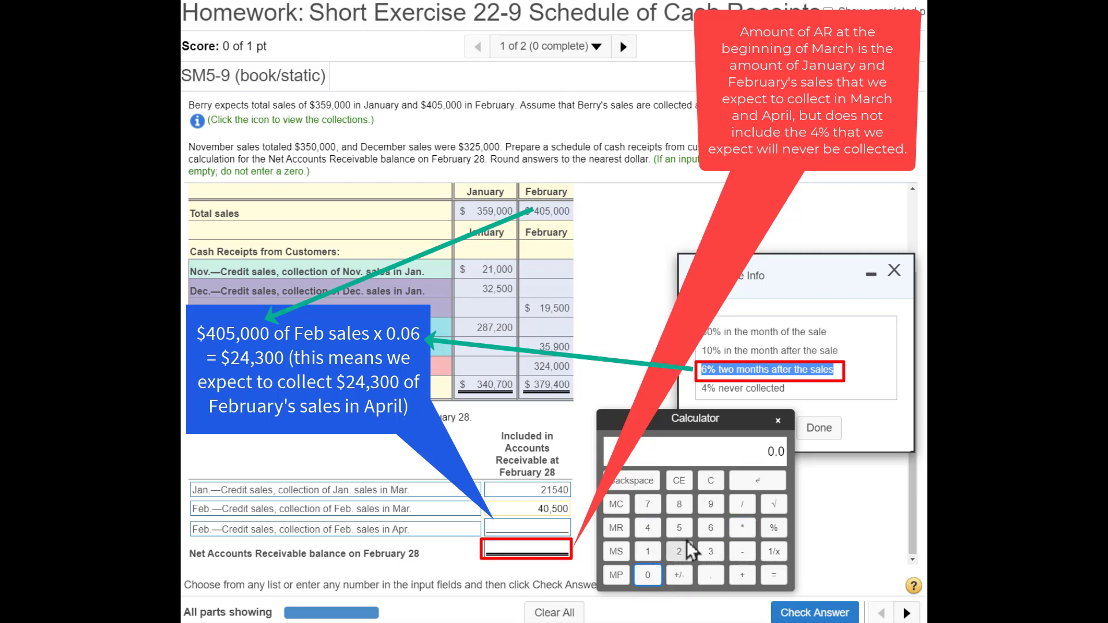
{"action": "left_click", "coordinate": [711, 528]}
{"action": "left_click", "coordinate": [773, 576]}
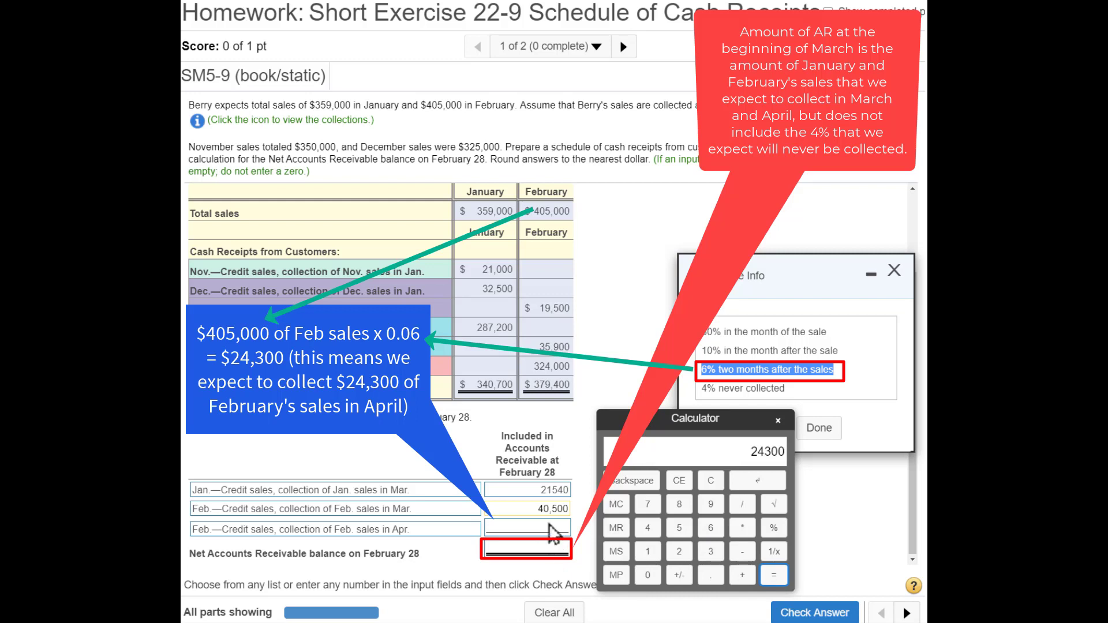
Transfer the calculated result to the amount for February sales collected in April and format it as 24,300.
{"action": "left_click", "coordinate": [550, 527]}
{"action": "left_click", "coordinate": [758, 480]}
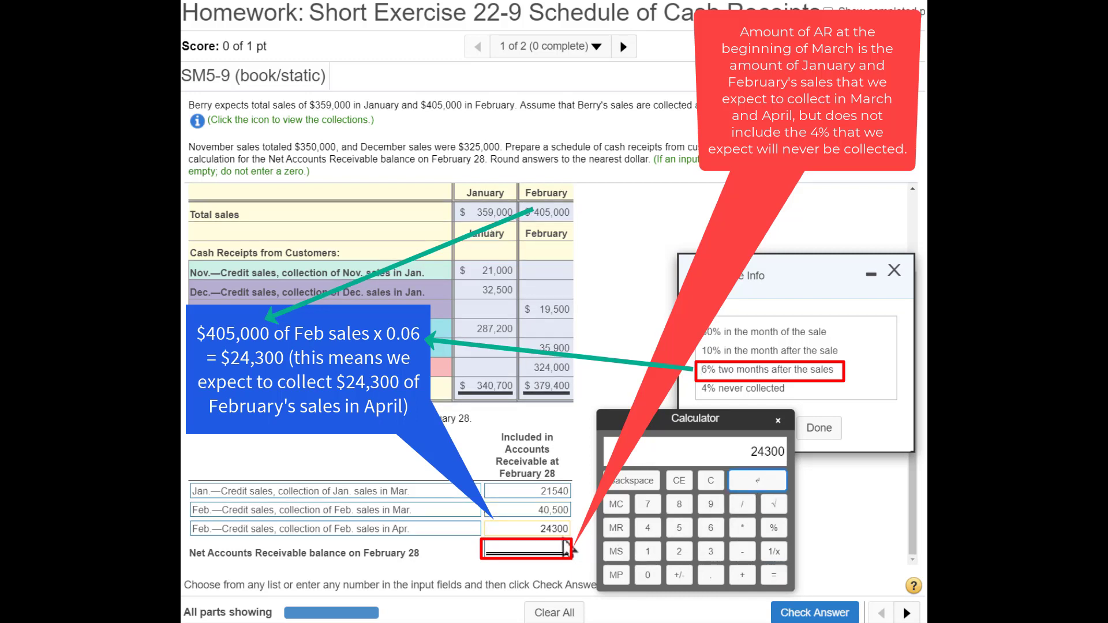
{"action": "left_click", "coordinate": [551, 529]}
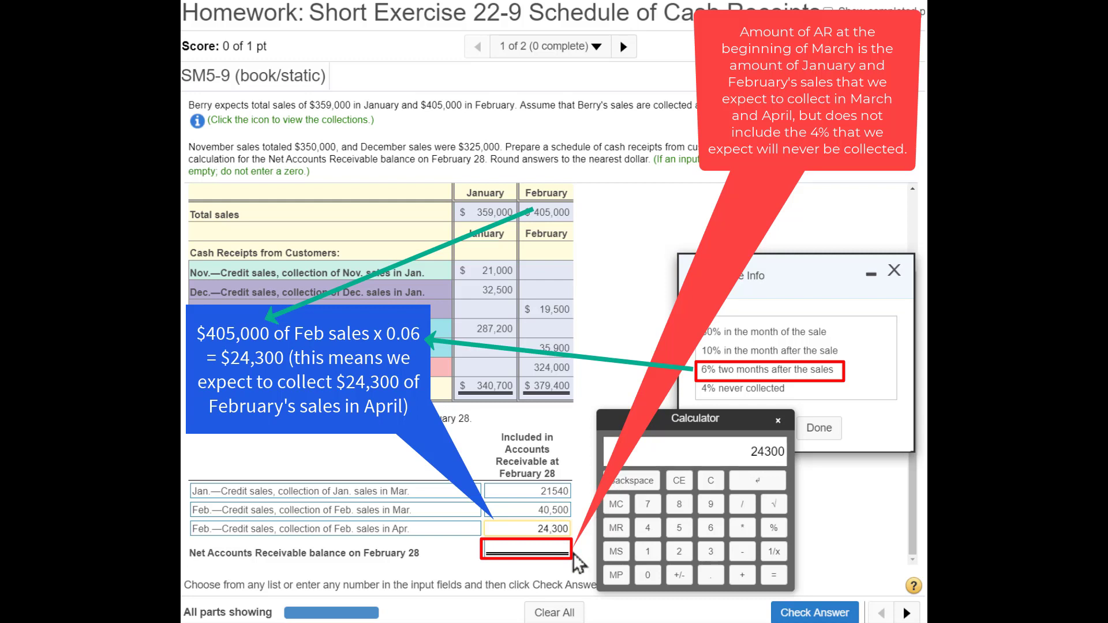
Enter 86,340, the sum of the three lines, as the Net Accounts Receivable balance on February 28 and submit the answer for checking.
{"action": "double_click", "coordinate": [555, 491]}
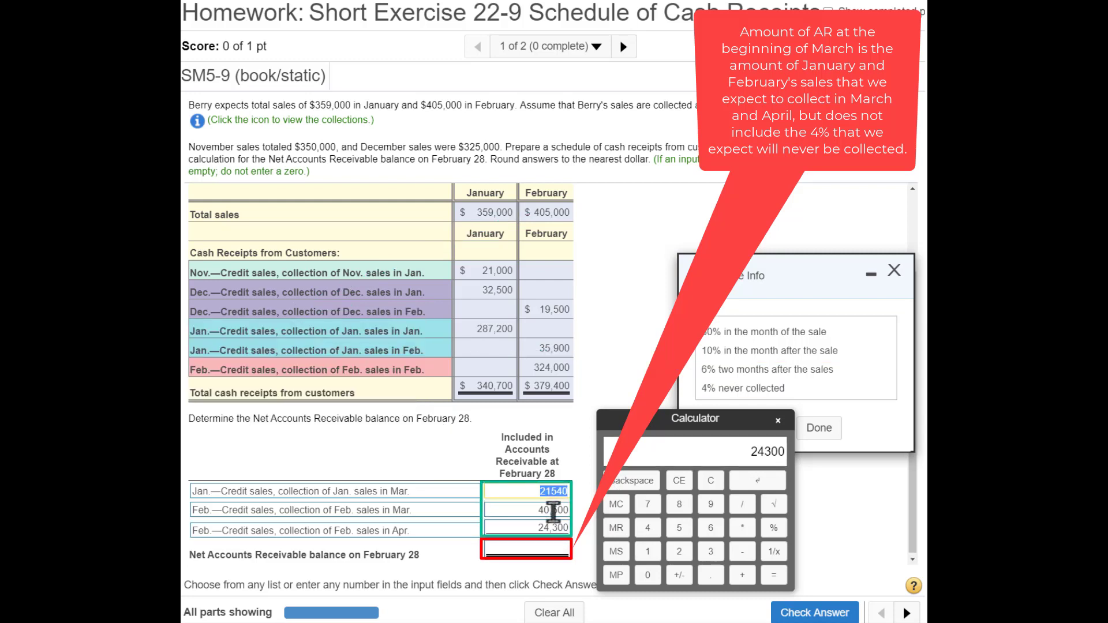
{"action": "double_click", "coordinate": [549, 527]}
{"action": "left_click", "coordinate": [534, 549]}
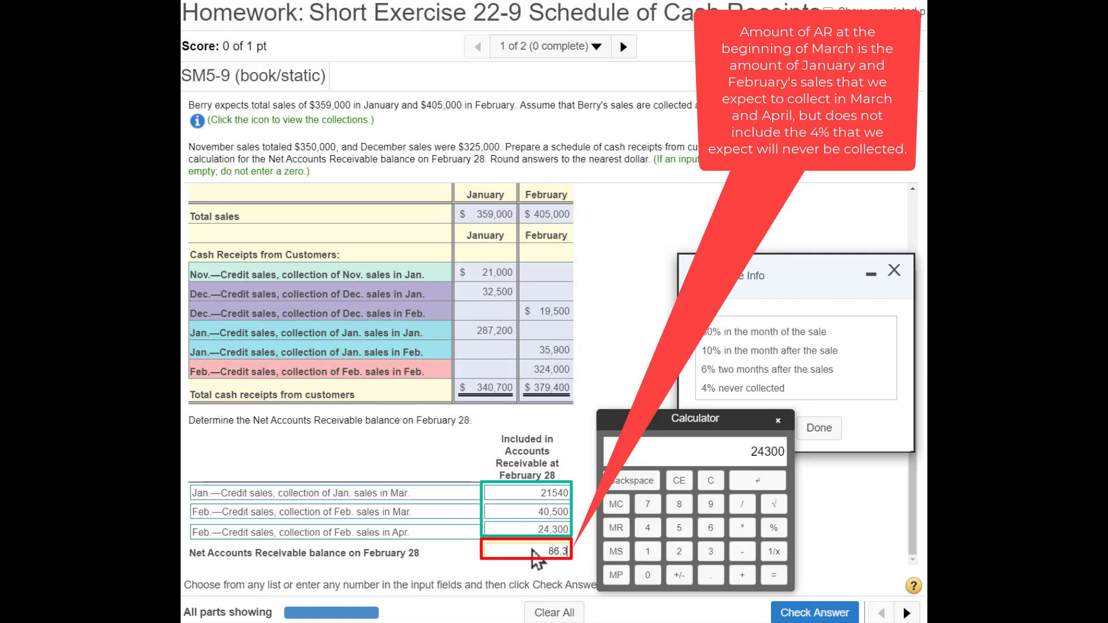
{"action": "left_click", "coordinate": [816, 613]}
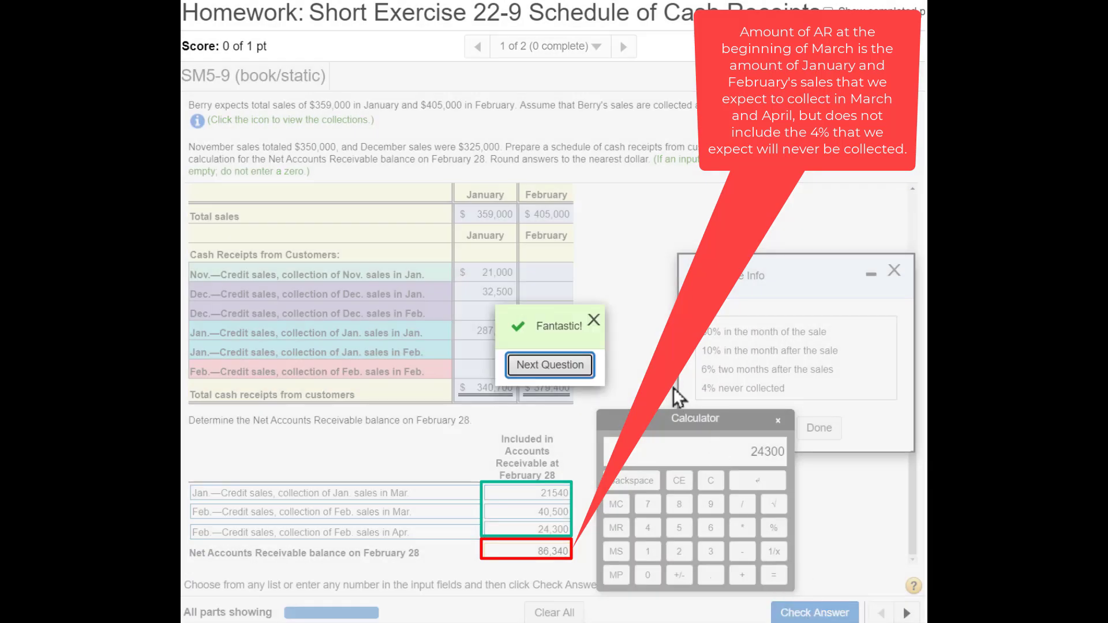
{"action": "left_click", "coordinate": [594, 319]}
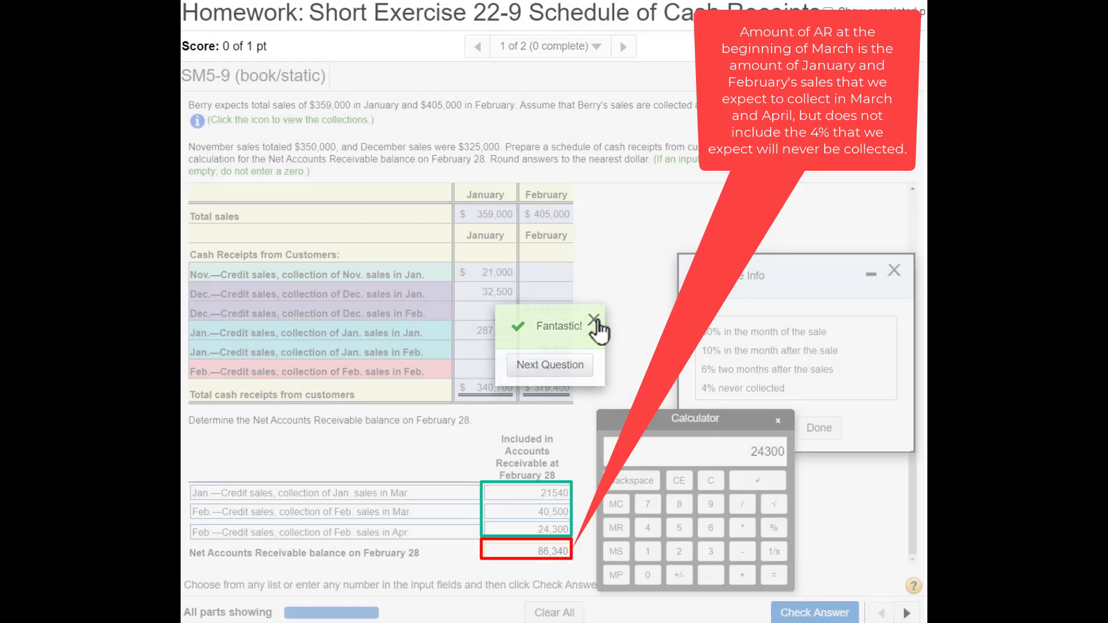